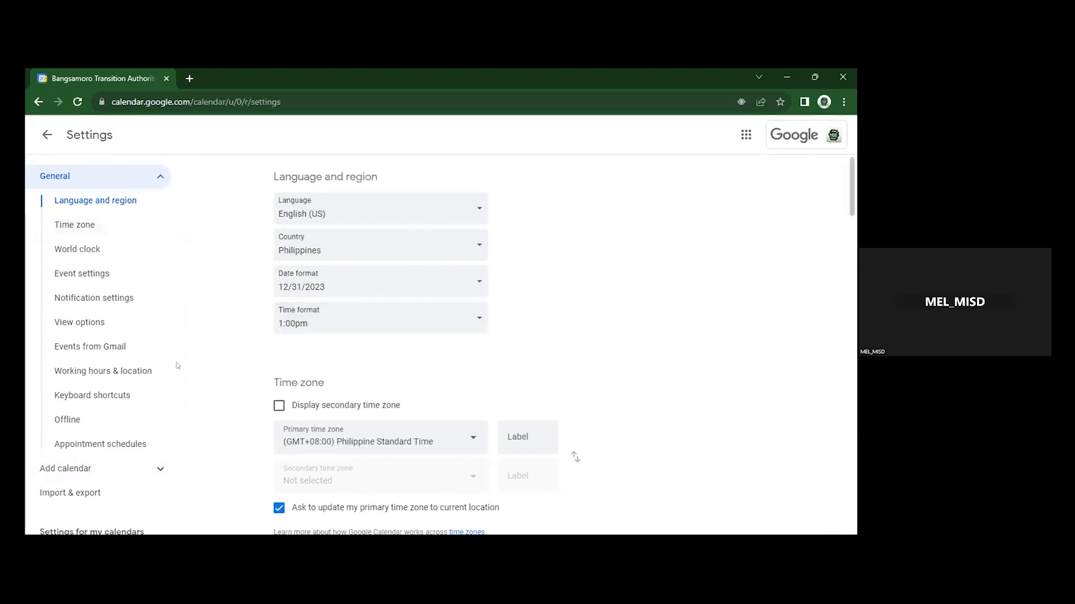
Enable the secondary time zone display and set the secondary time zone to (GMT-08:00) Alaska Time - Anchorage.
scroll(188, 361, down, 4)
scroll(168, 438, down, 3)
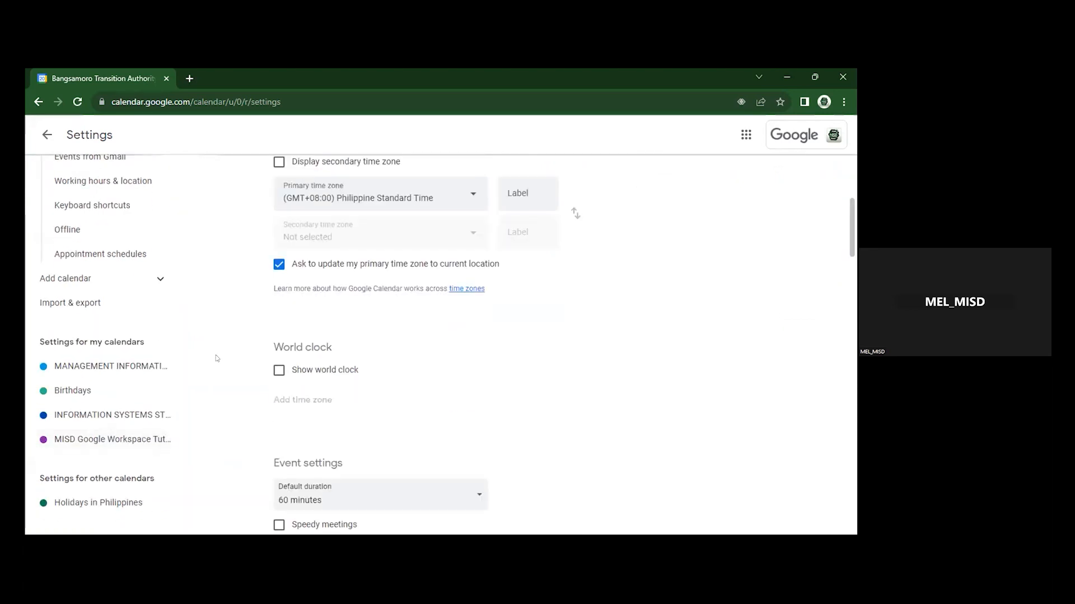
scroll(216, 360, up, 4)
scroll(182, 318, up, 4)
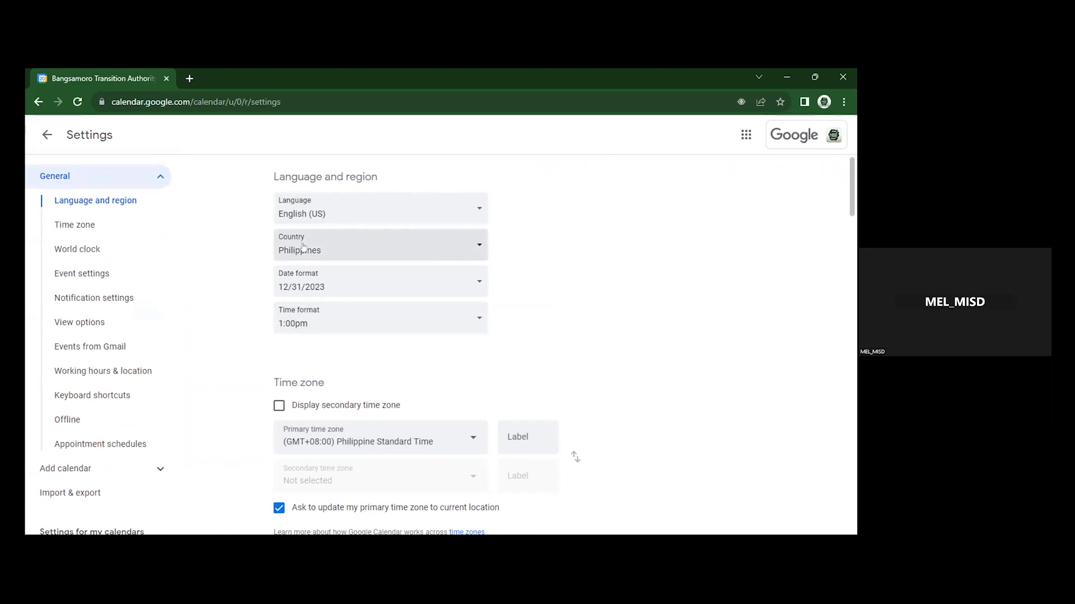
click(111, 227)
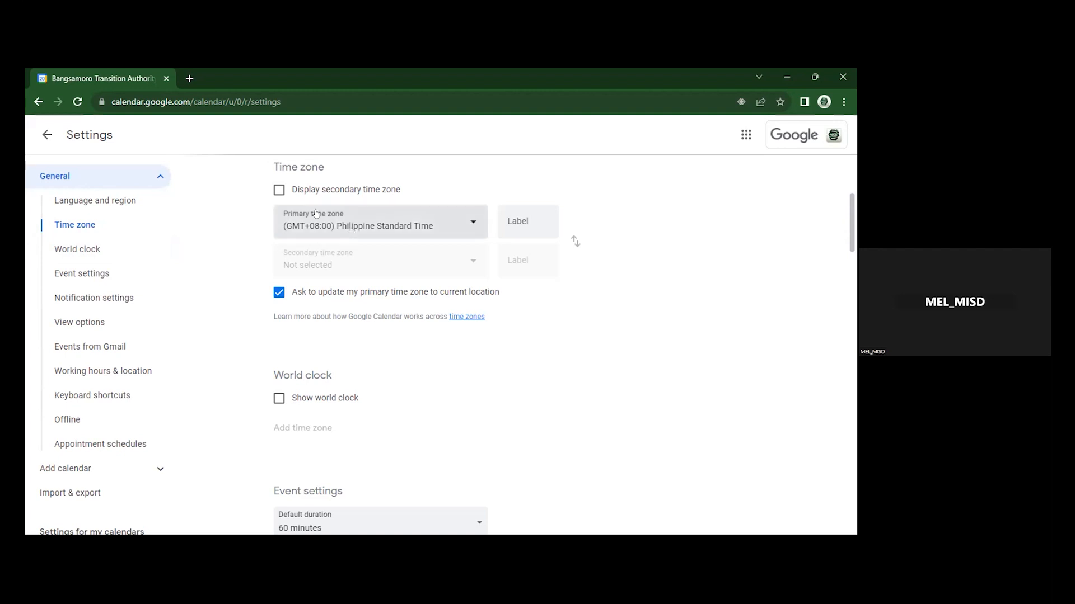
click(278, 191)
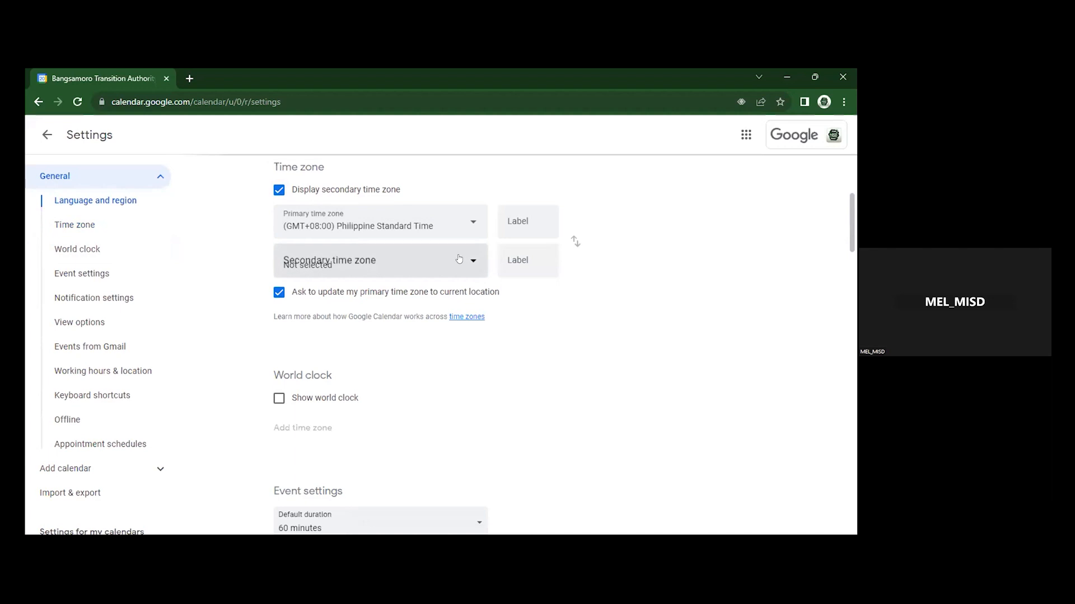
click(422, 261)
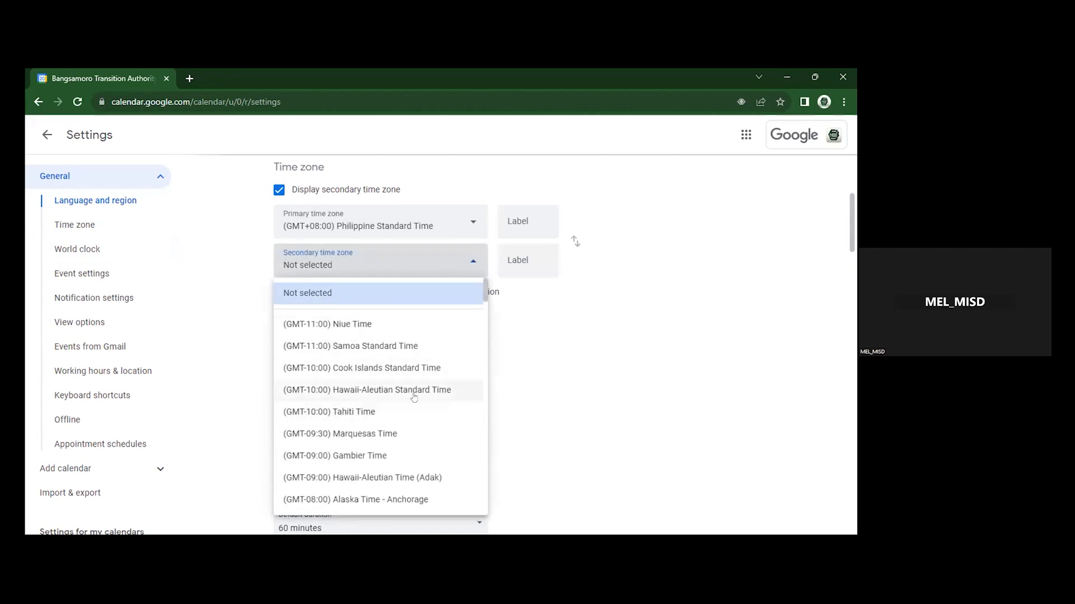
scroll(413, 396, down, 1)
scroll(414, 397, down, 1)
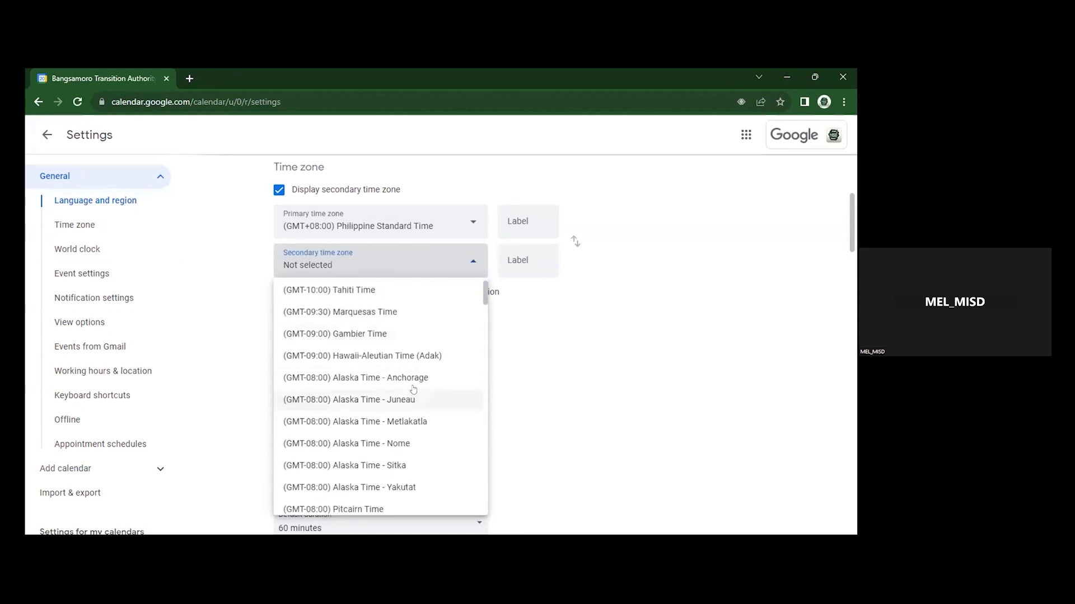
click(372, 385)
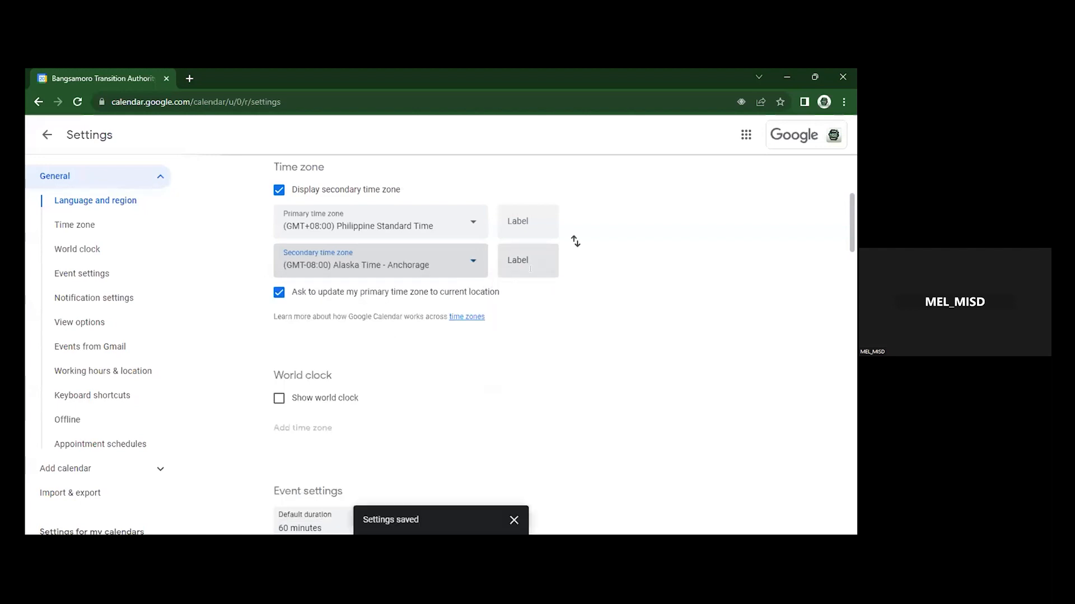
Return to the calendar, check both time zones in the Find a time schedule of a new October 20 event, and close the draft.
click(41, 136)
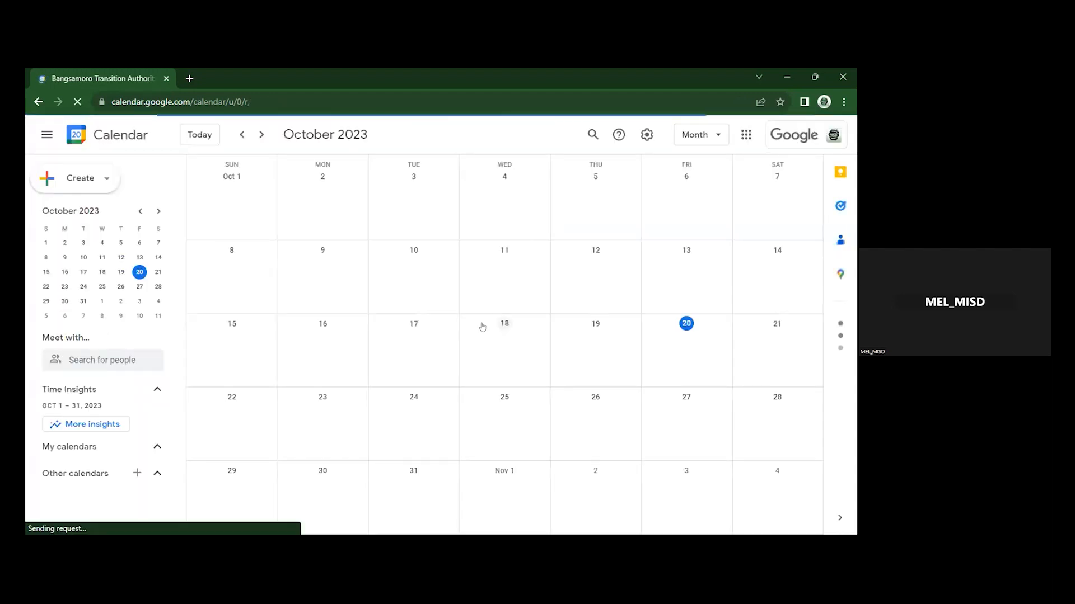
click(662, 338)
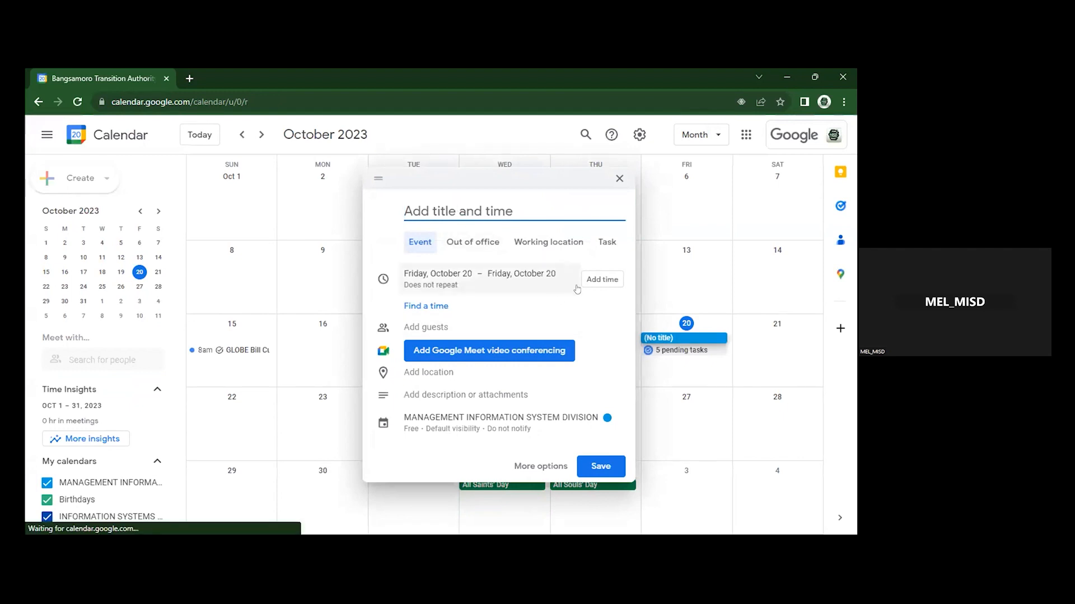
click(432, 305)
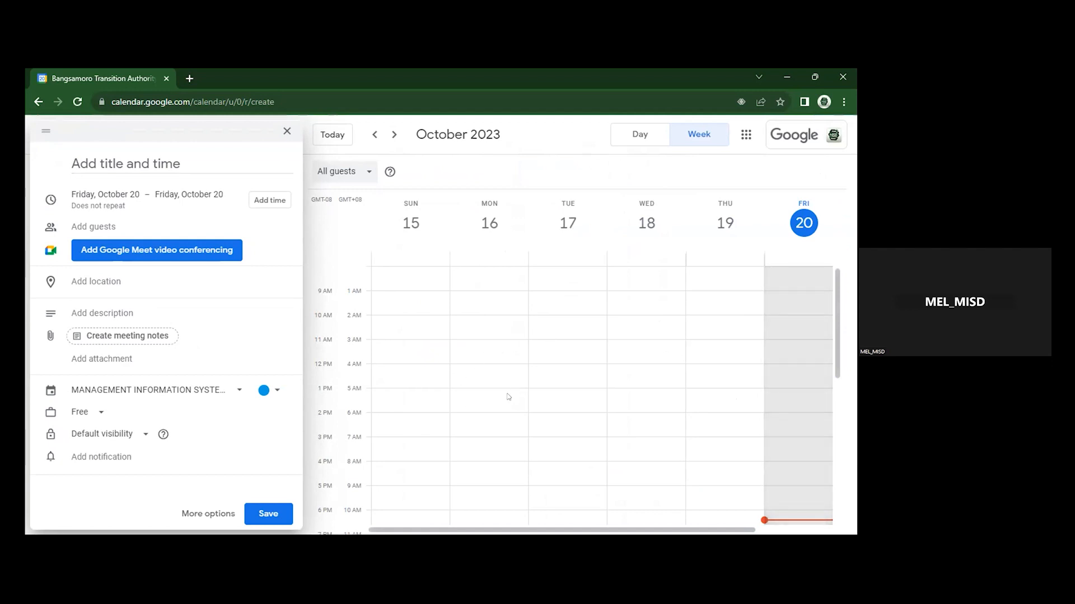
scroll(458, 422, down, 3)
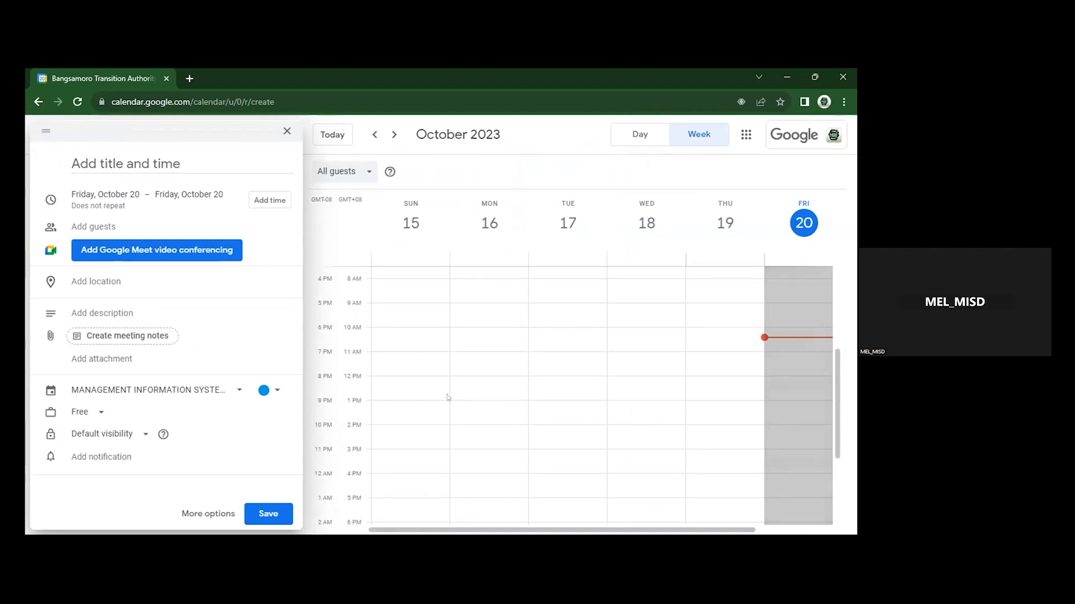
scroll(446, 397, up, 2)
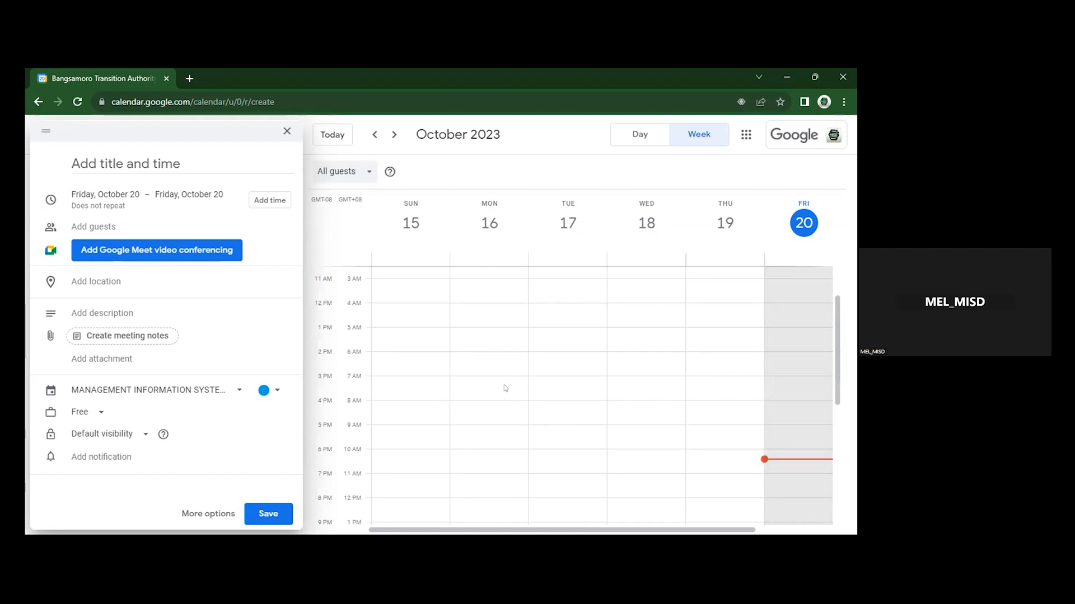
click(287, 130)
Review the Notification settings section of the calendar's general settings and return to the month view.
click(646, 135)
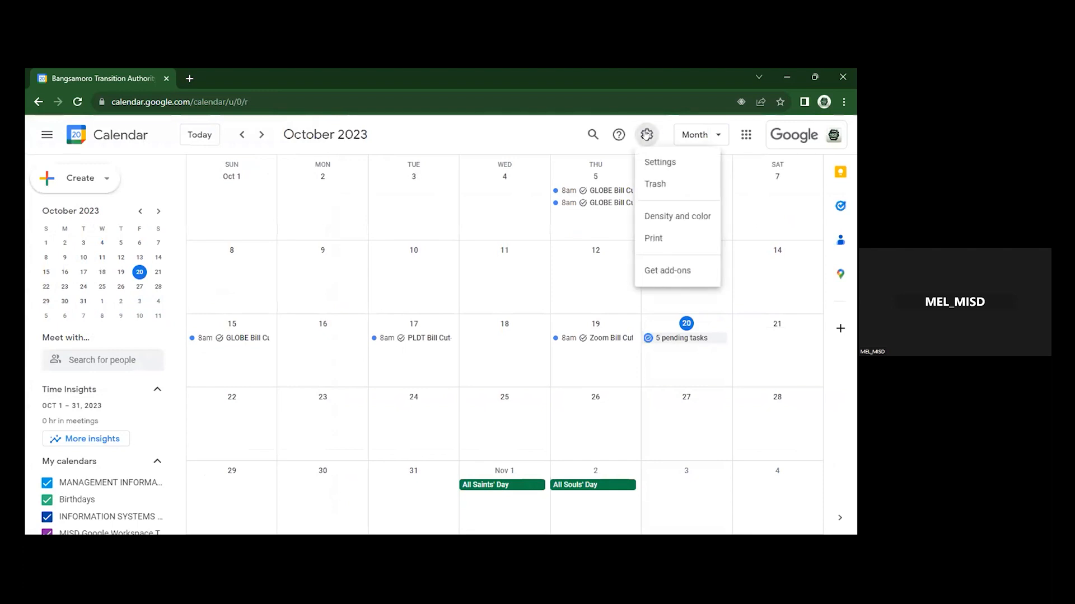
click(660, 162)
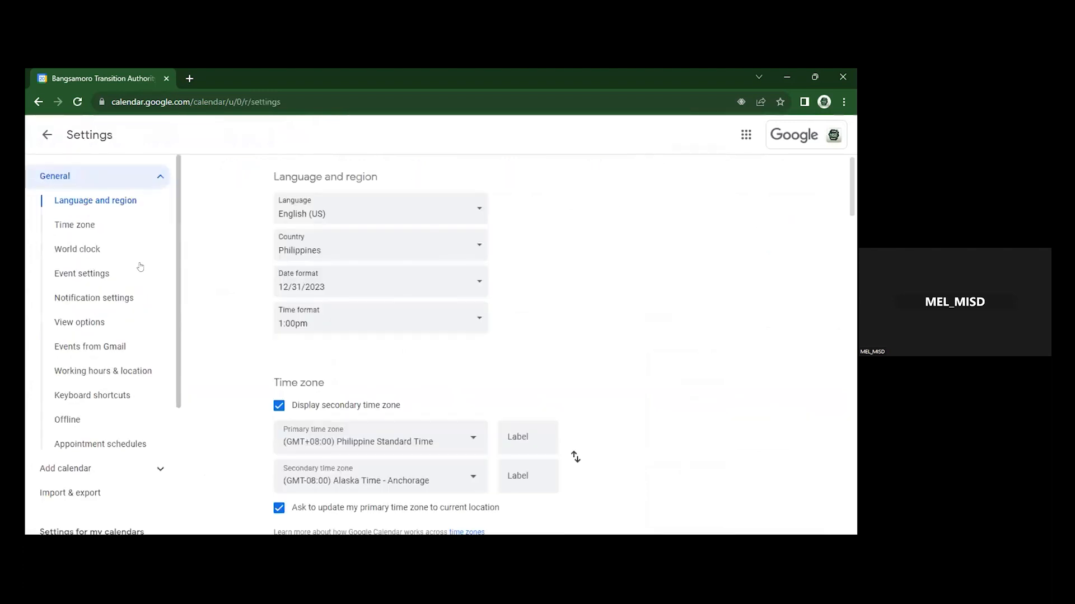
click(97, 300)
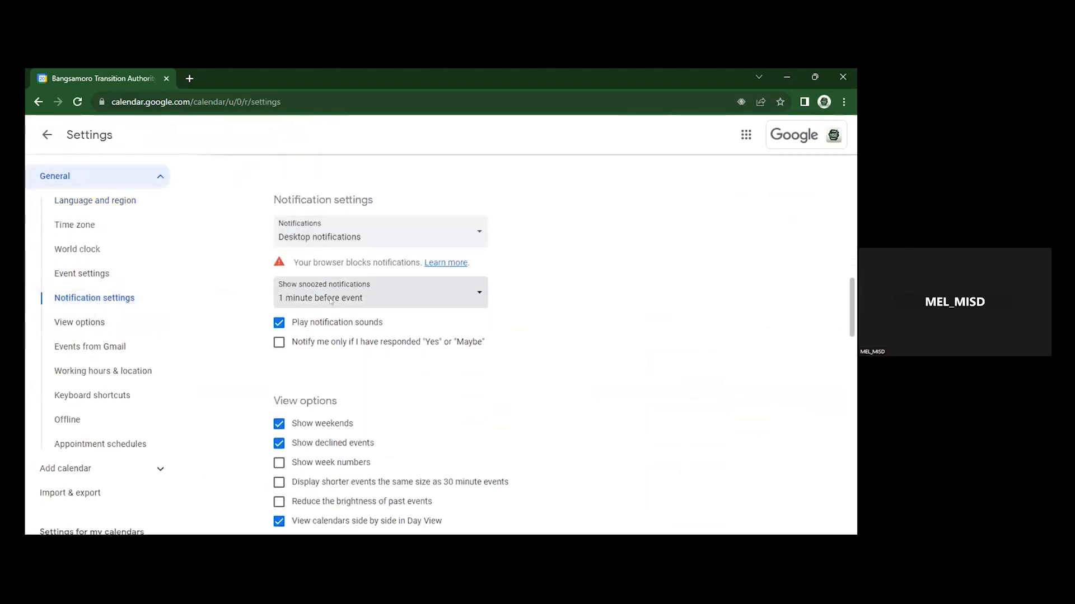
scroll(396, 330, up, 2)
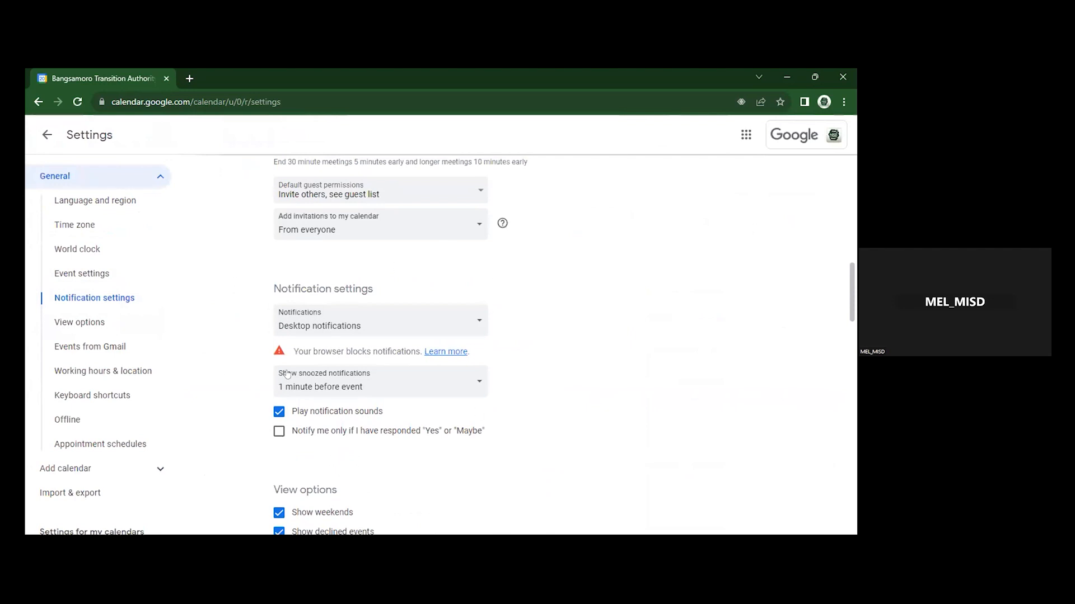
click(48, 134)
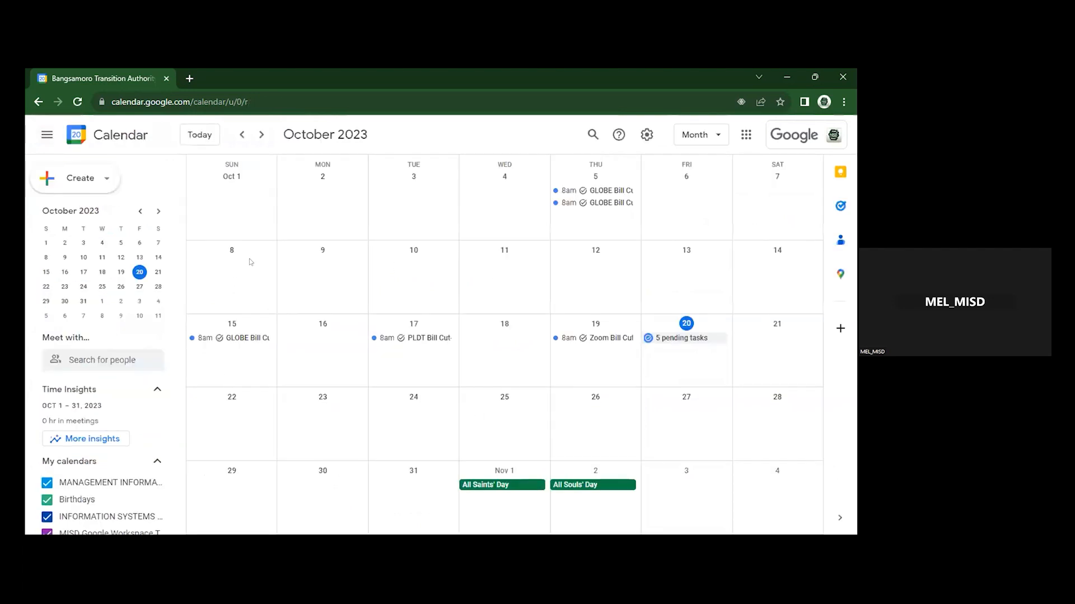
Start an all-day event on October 12 with full details and add two notifications of 1 day before at 9:00am.
click(573, 278)
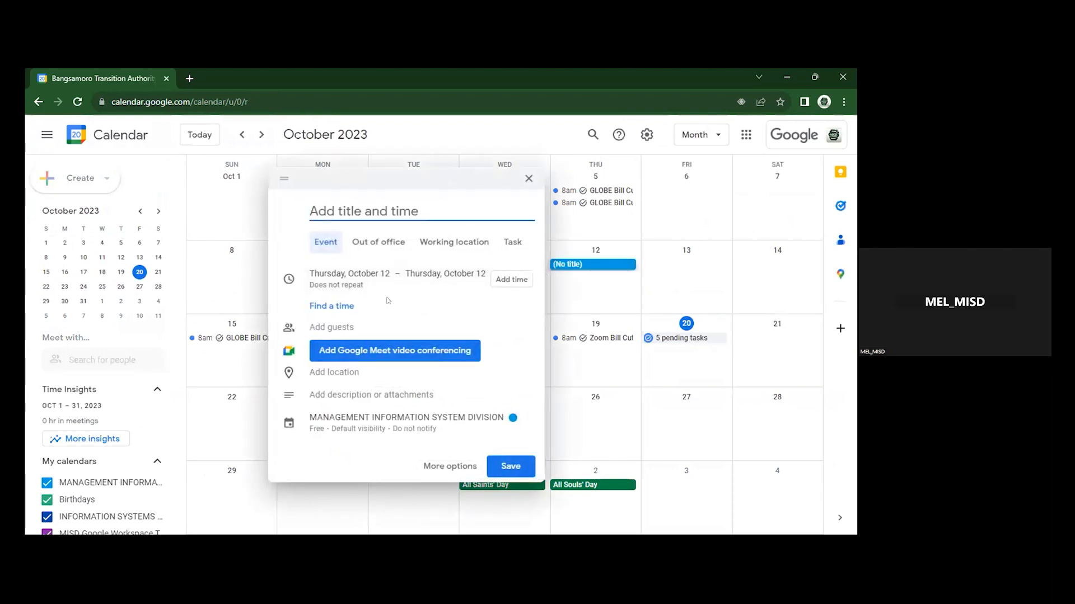
click(456, 467)
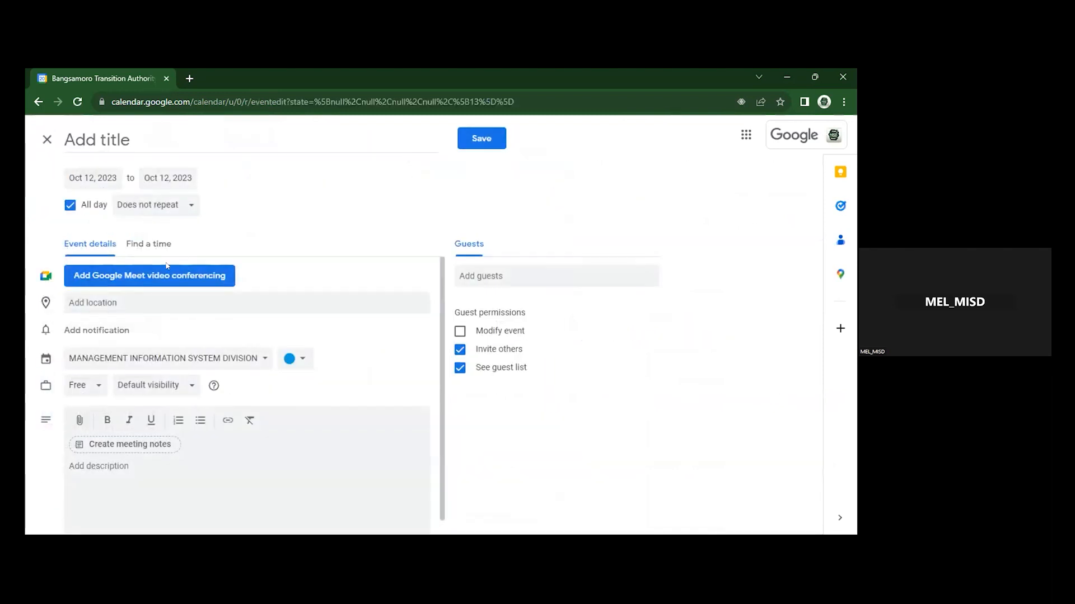
click(98, 330)
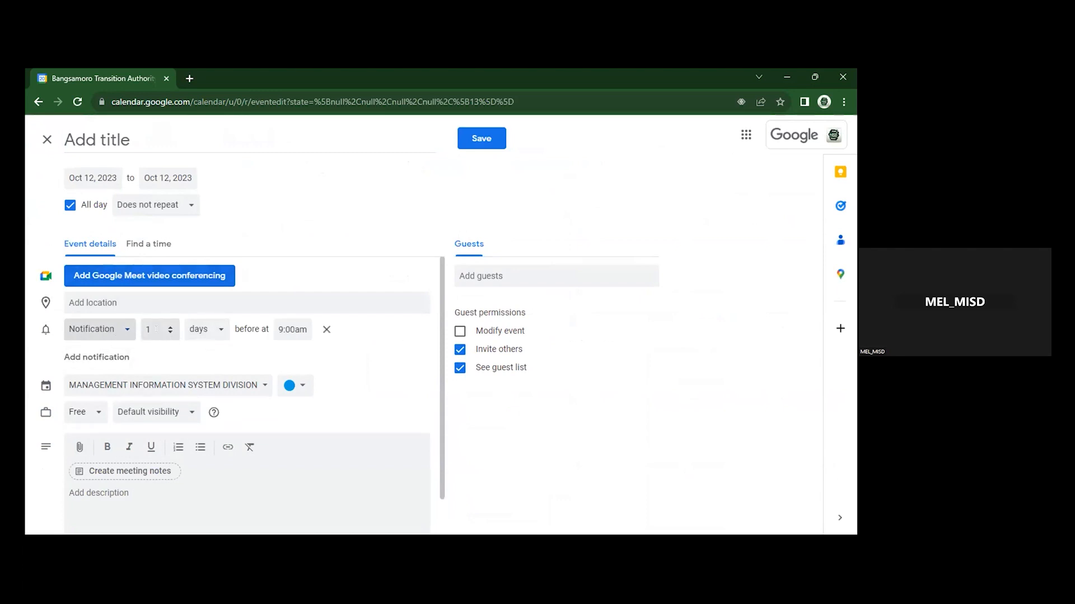
click(114, 361)
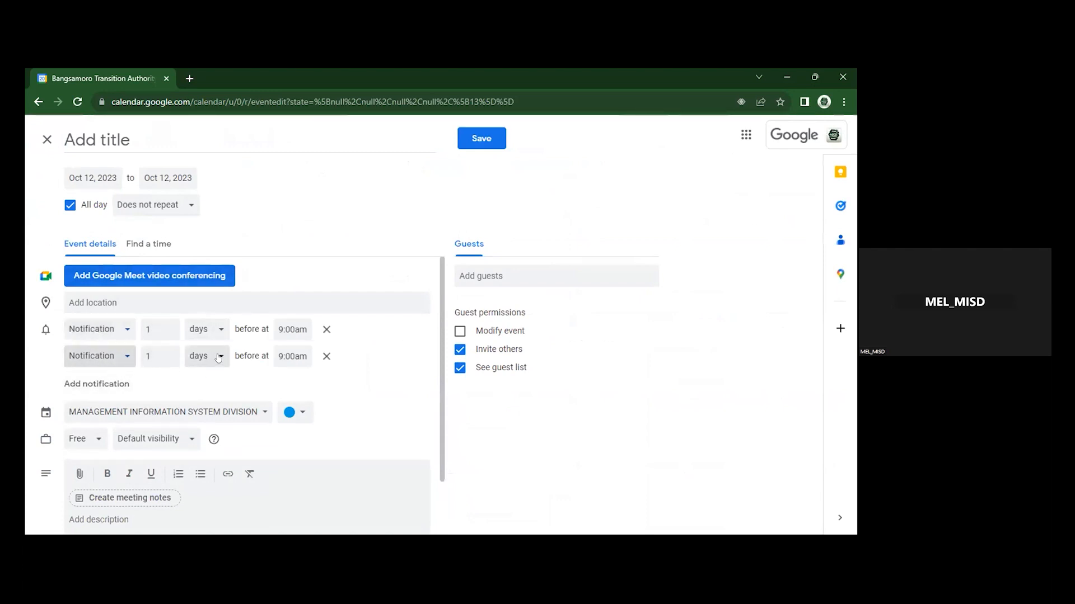
click(203, 356)
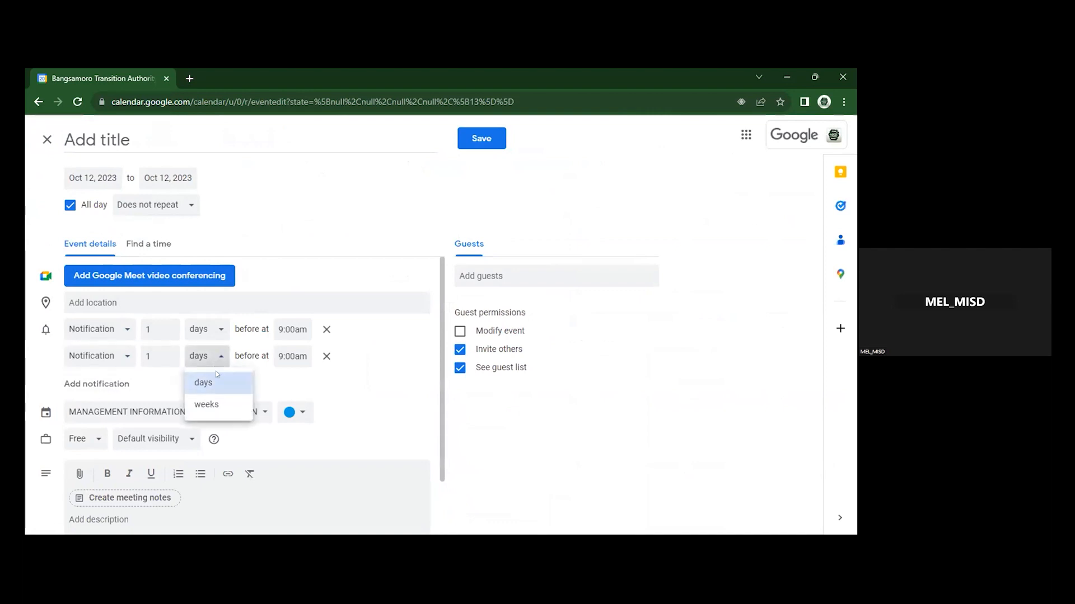
click(206, 365)
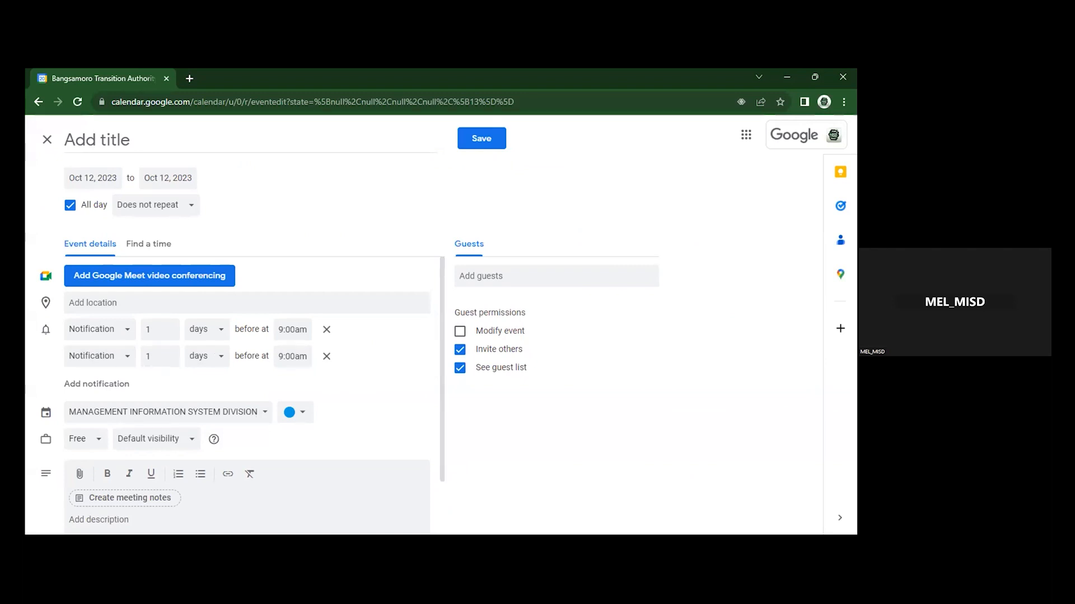
Remove the second notification from the October 12 event and discard the unsaved event.
click(327, 356)
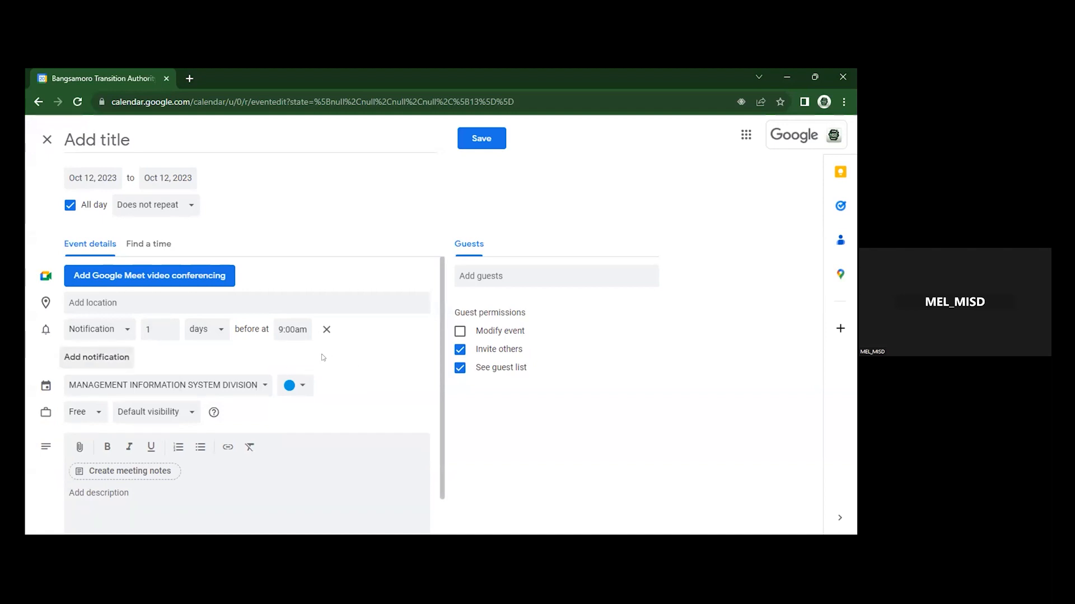
click(44, 139)
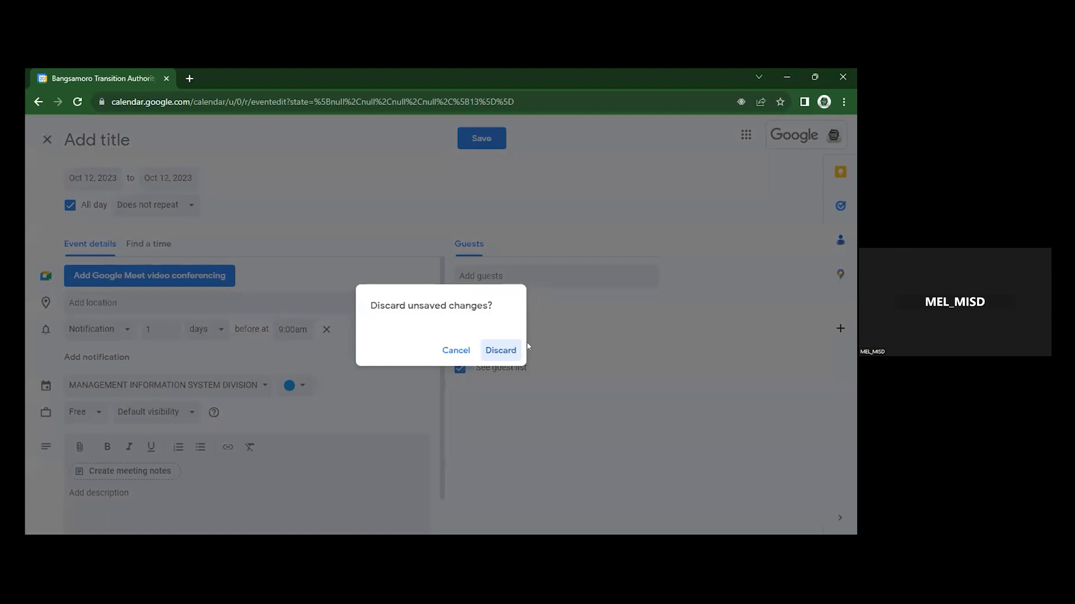
click(511, 348)
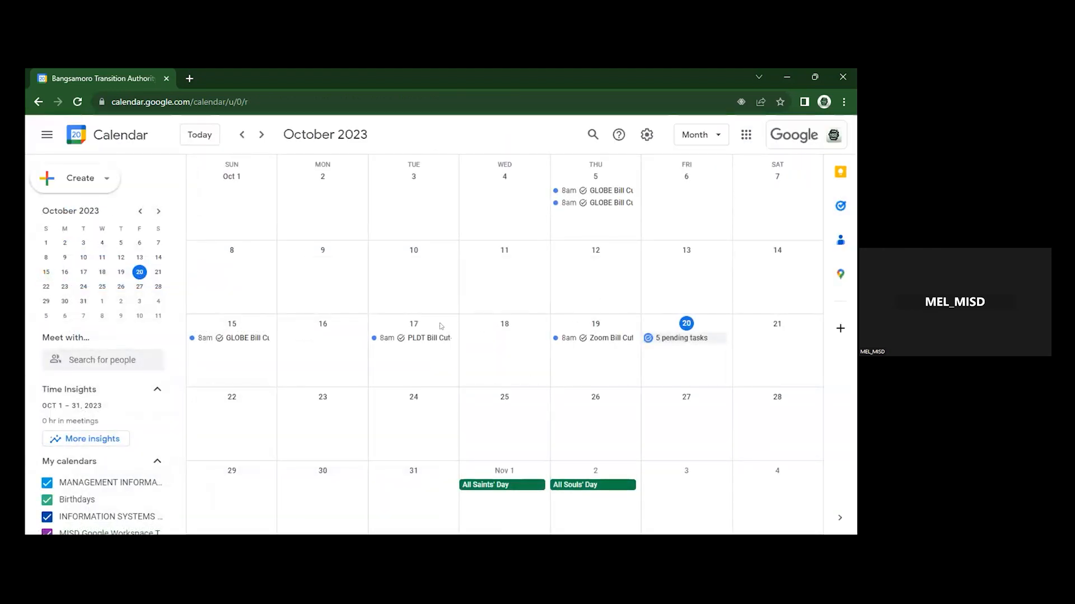
Show the Add calendar options in the calendar settings and open Subscribe to calendar.
scroll(126, 452, down, 2)
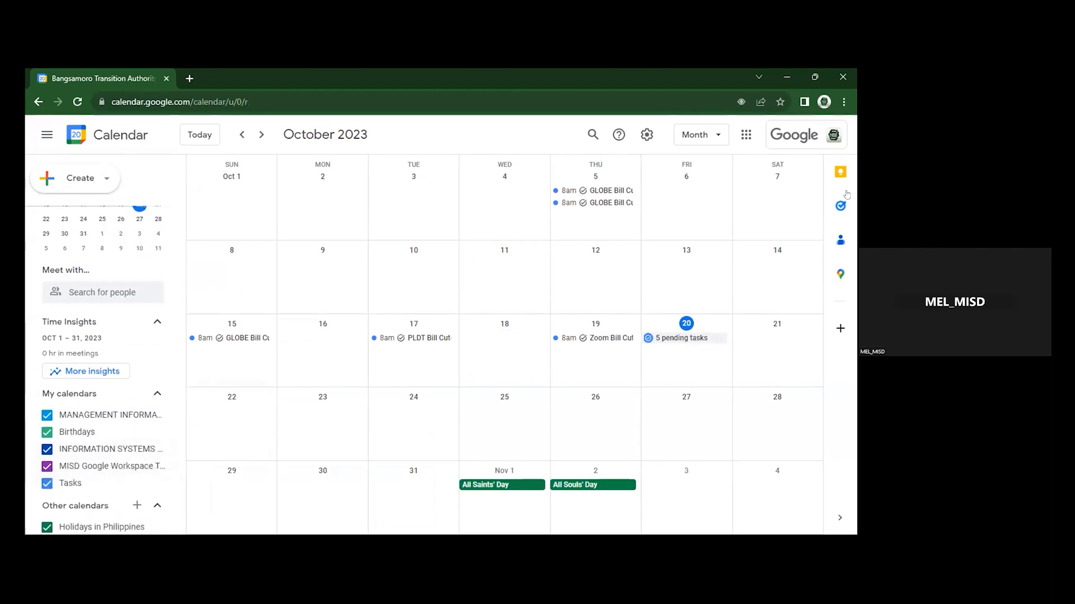
click(644, 134)
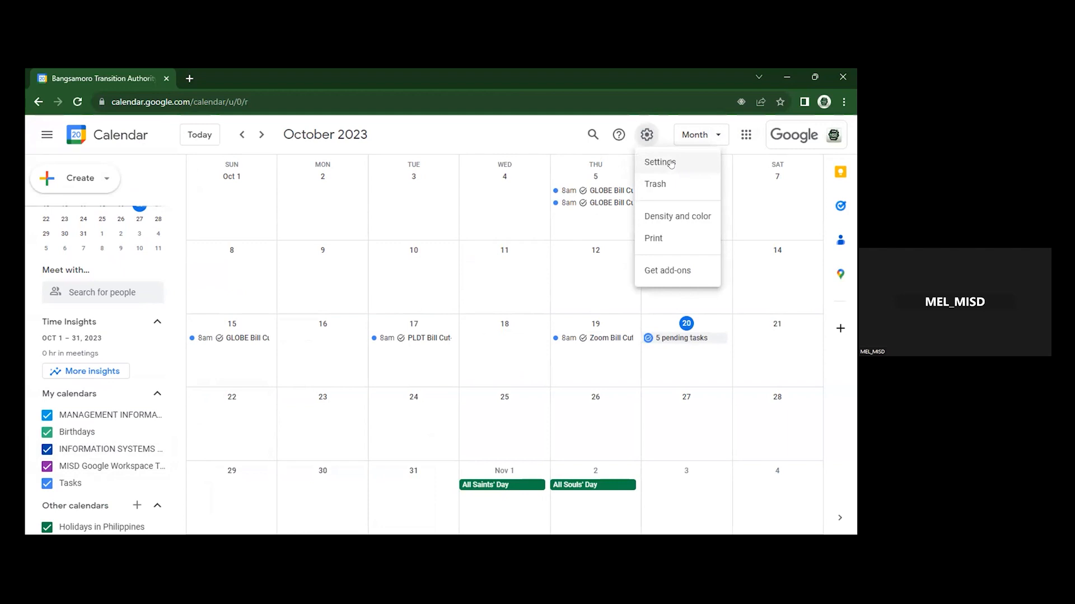
click(671, 164)
scroll(139, 427, down, 3)
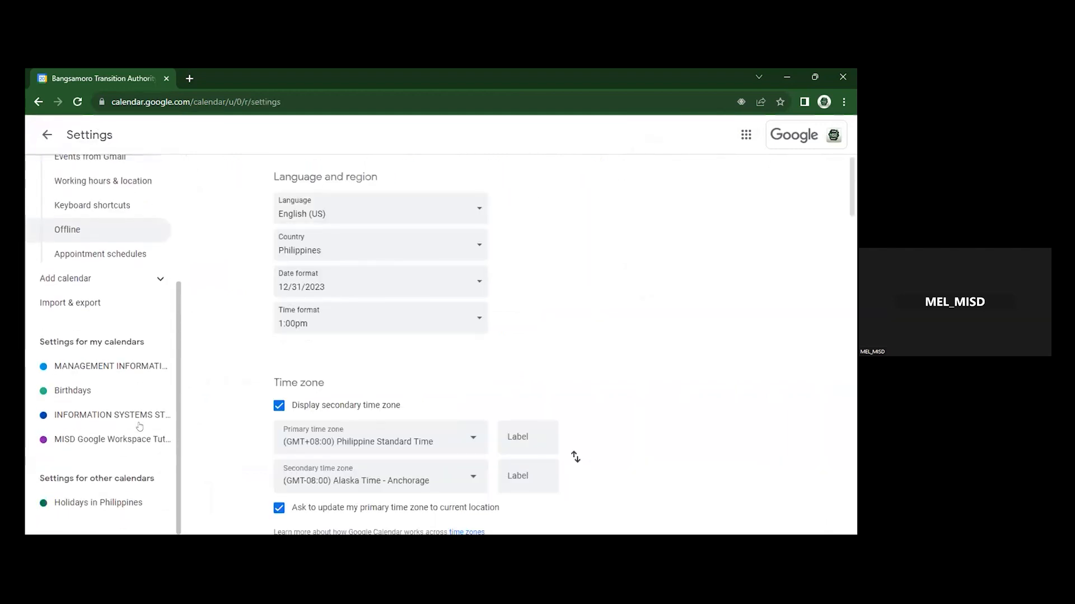
scroll(156, 339, up, 1)
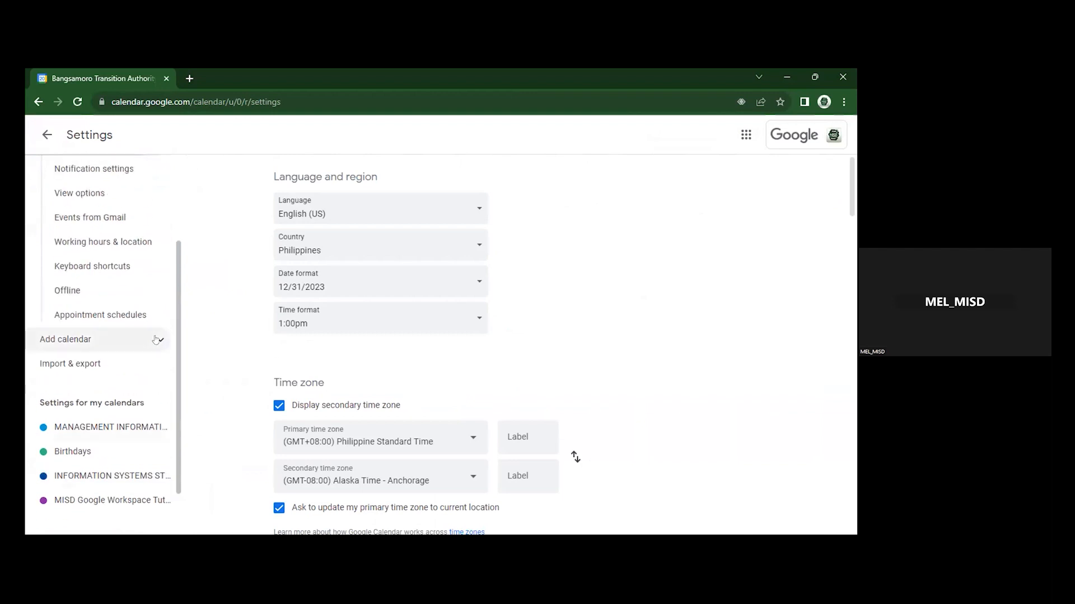
click(148, 338)
scroll(147, 338, down, 2)
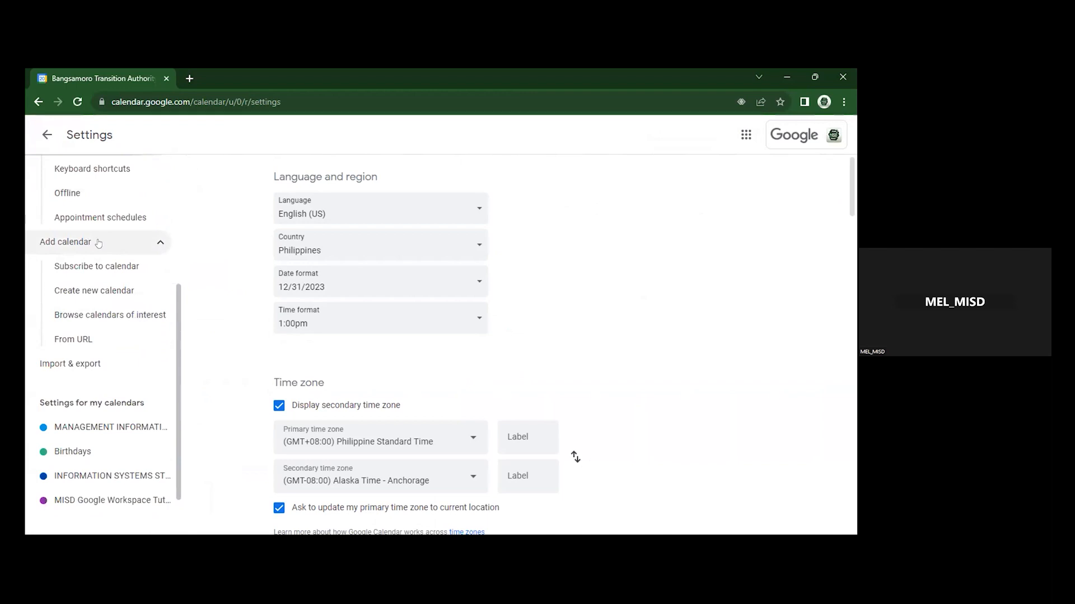
click(96, 267)
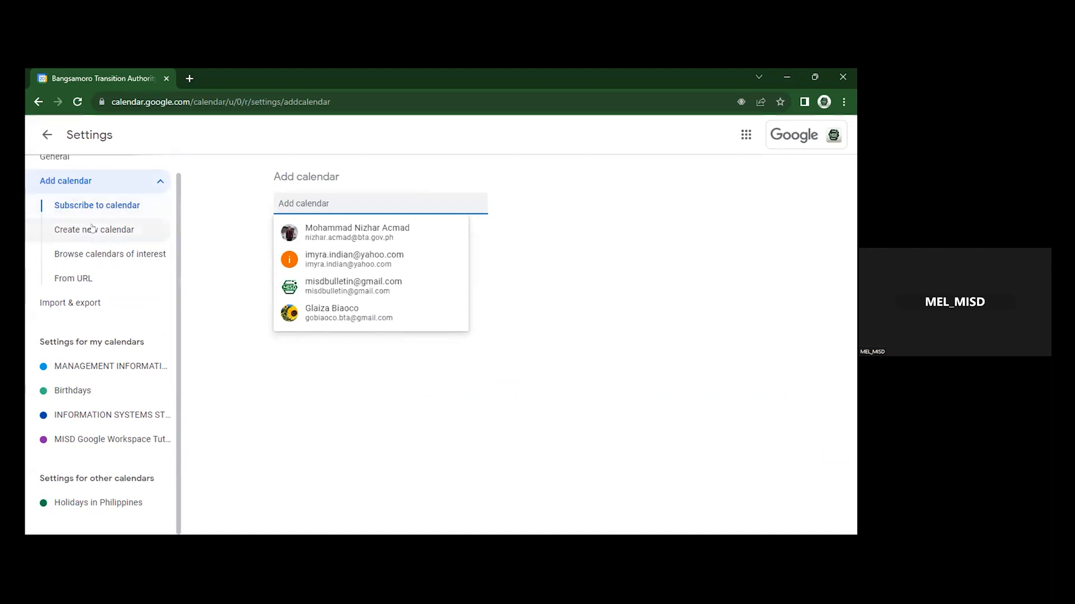
Browse the calendars of interest and examine the available religious holiday and sports calendars.
click(97, 258)
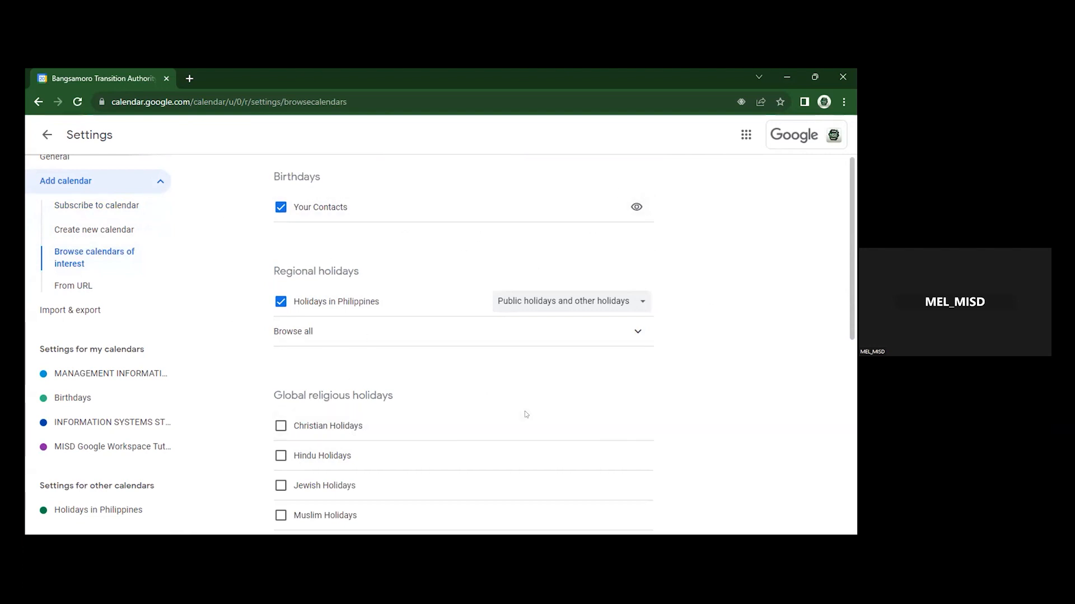
scroll(513, 379, down, 4)
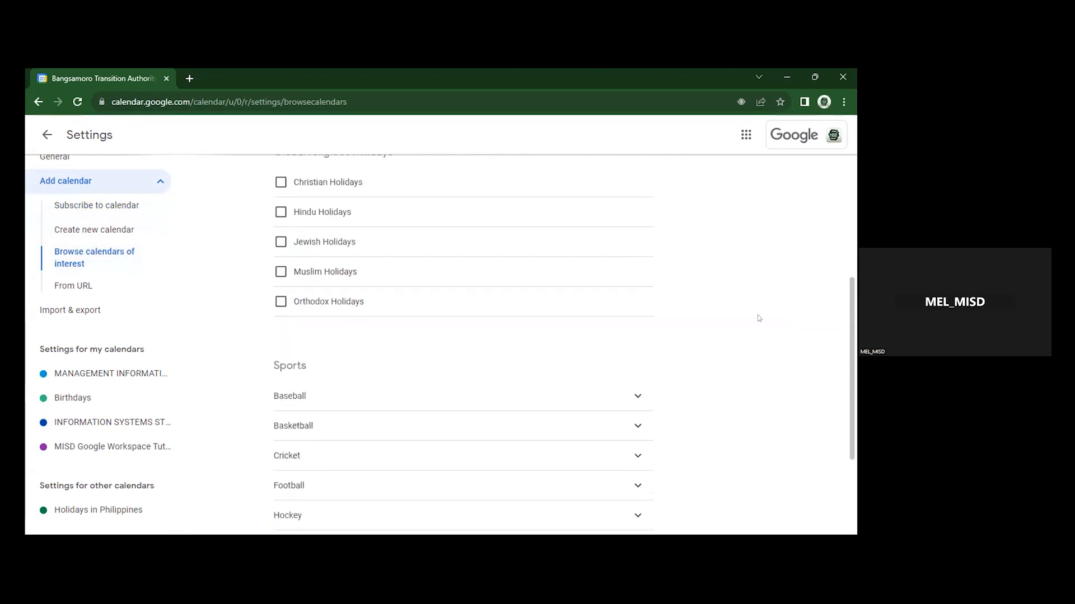
scroll(741, 317, up, 2)
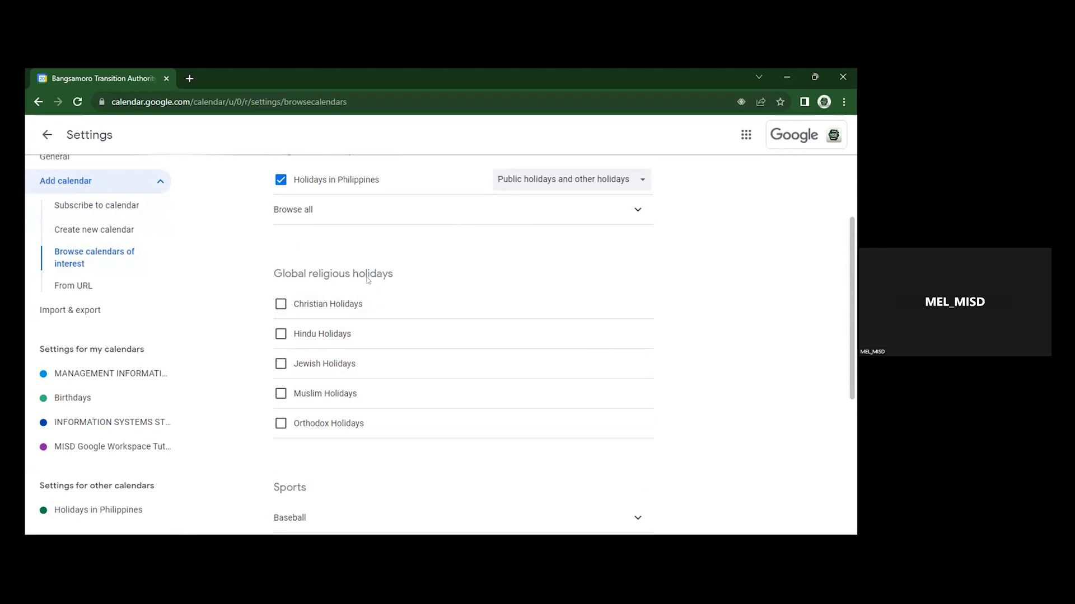
Look through the religious holiday and sports calendars of interest and expand the Basketball category.
scroll(418, 284, down, 1)
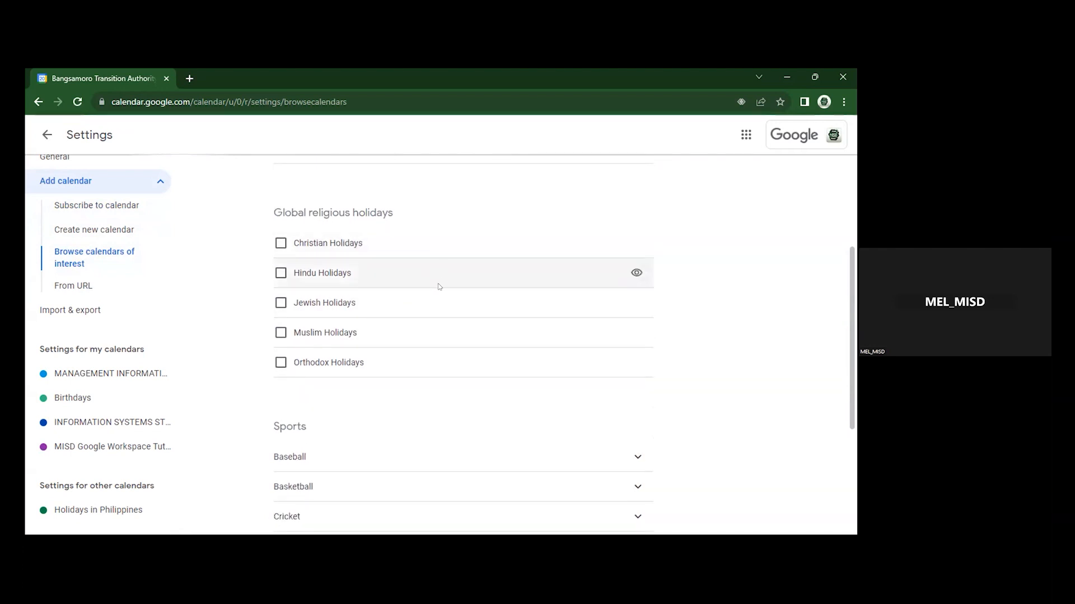
scroll(410, 358, down, 1)
scroll(411, 367, down, 2)
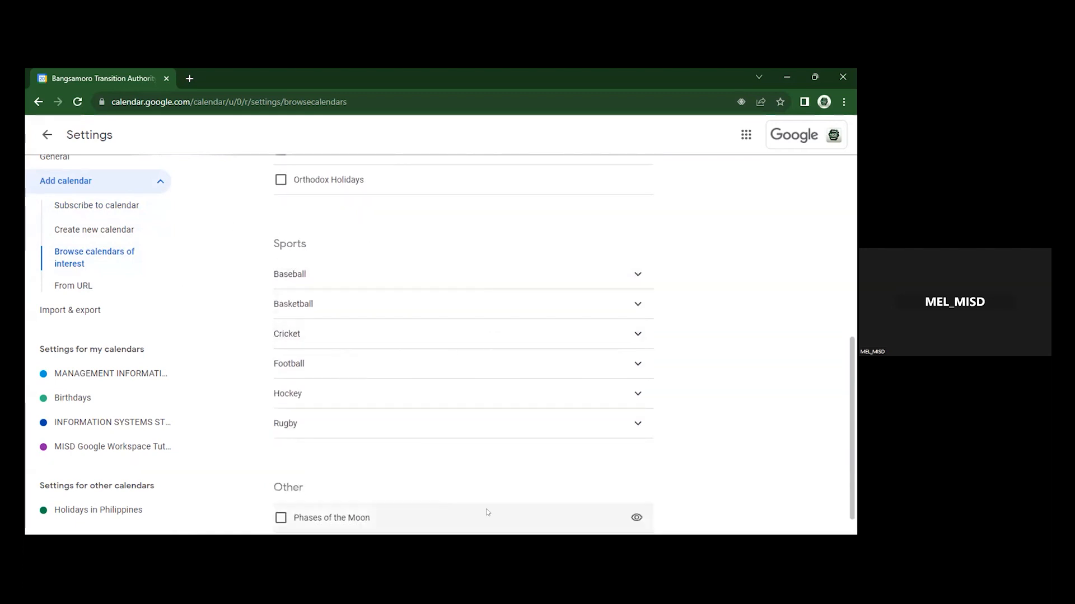
click(363, 308)
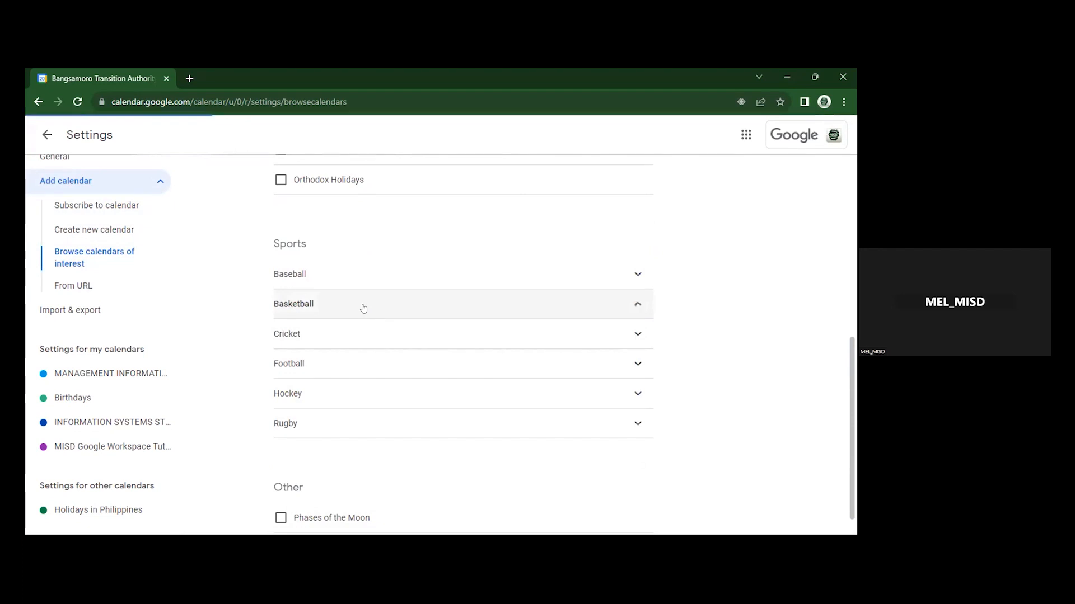
scroll(473, 329, down, 2)
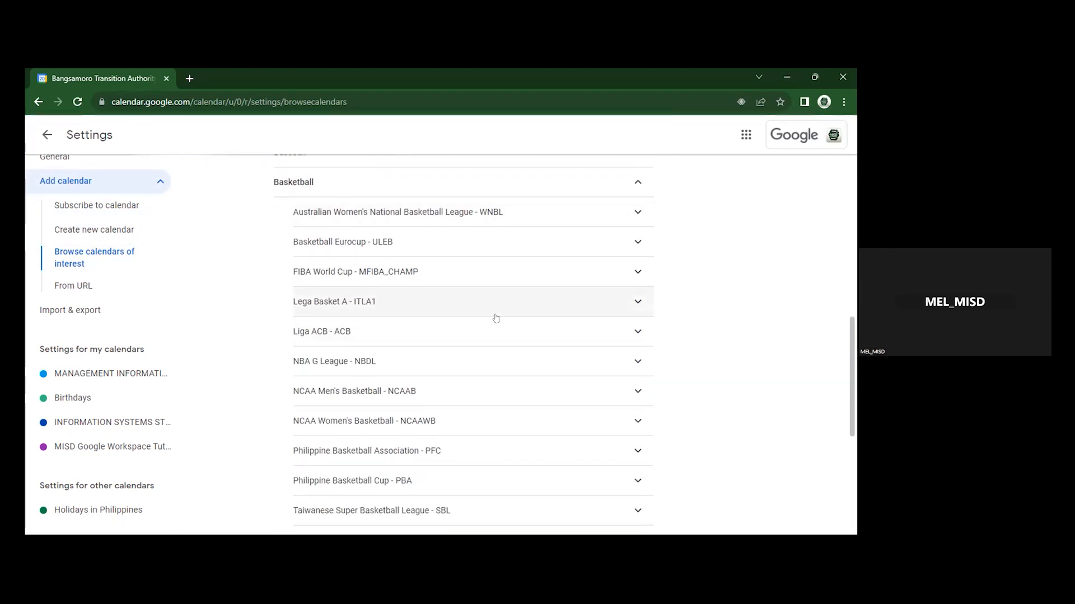
scroll(495, 318, up, 2)
click(469, 277)
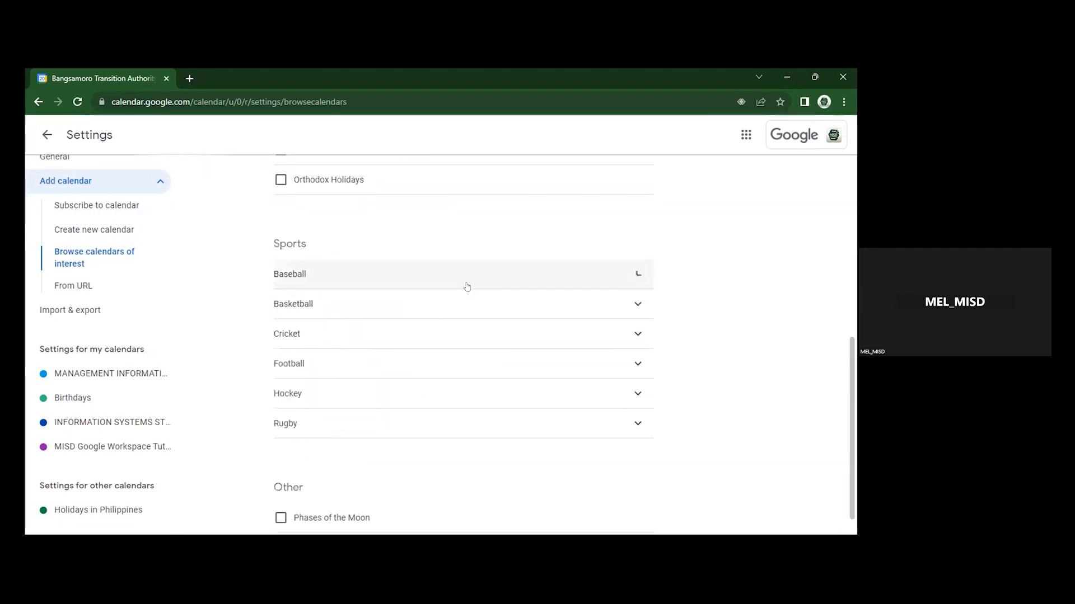
click(456, 304)
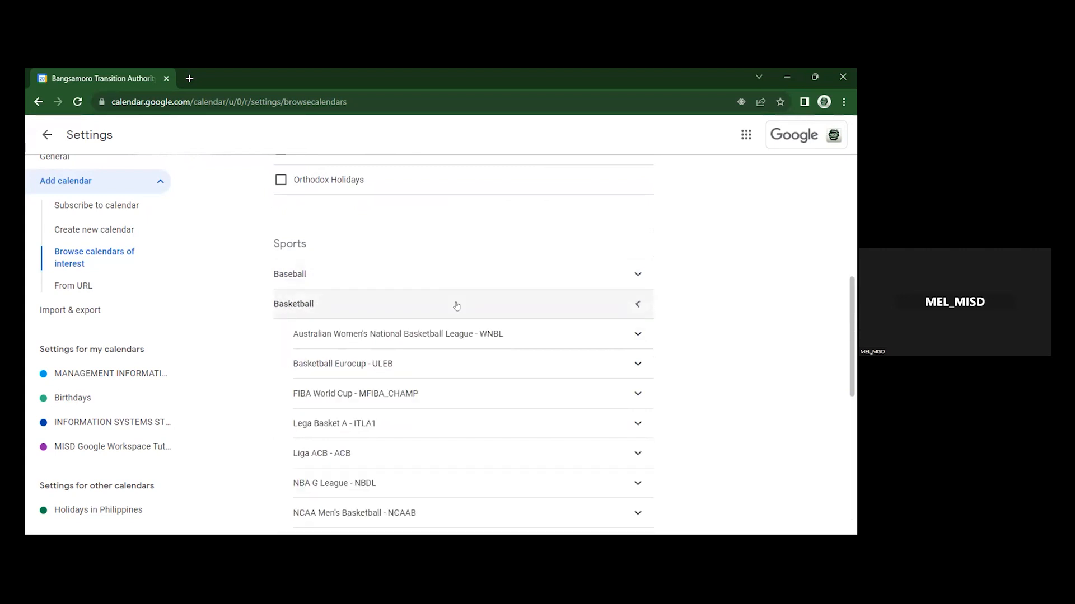
Examine the team calendars under Philippine Basketball Cup - PBA and the remaining sports and other categories.
scroll(461, 347, down, 3)
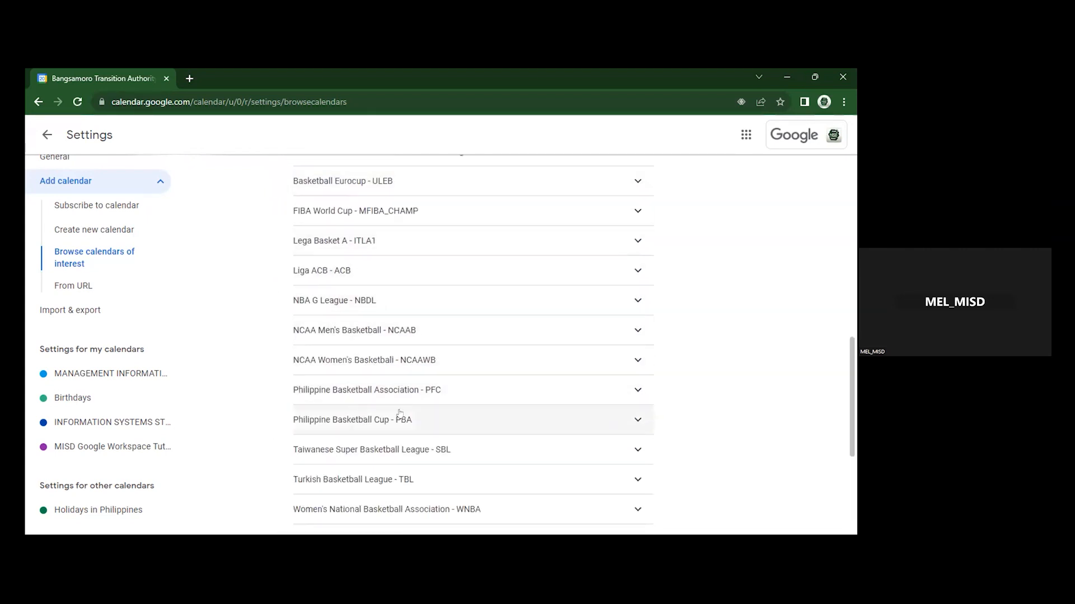
scroll(392, 425, down, 2)
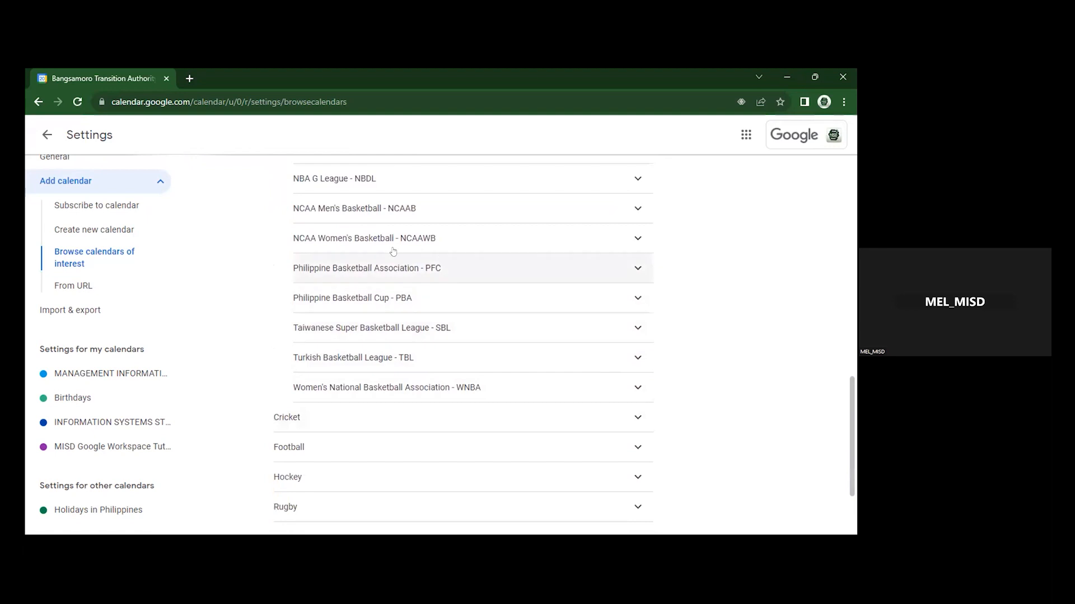
click(525, 297)
scroll(487, 288, down, 2)
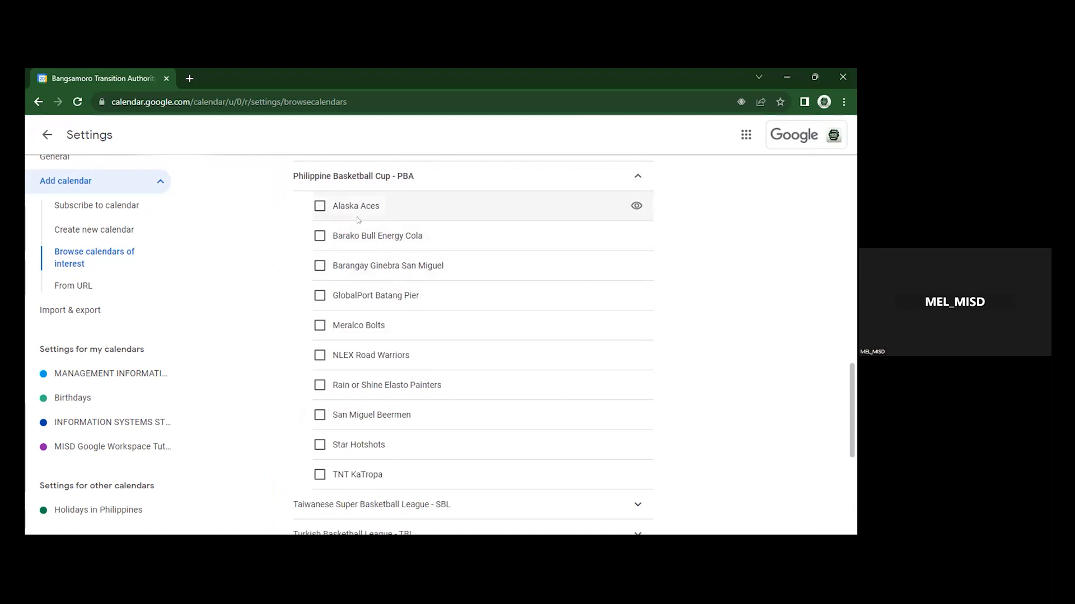
scroll(454, 464, down, 4)
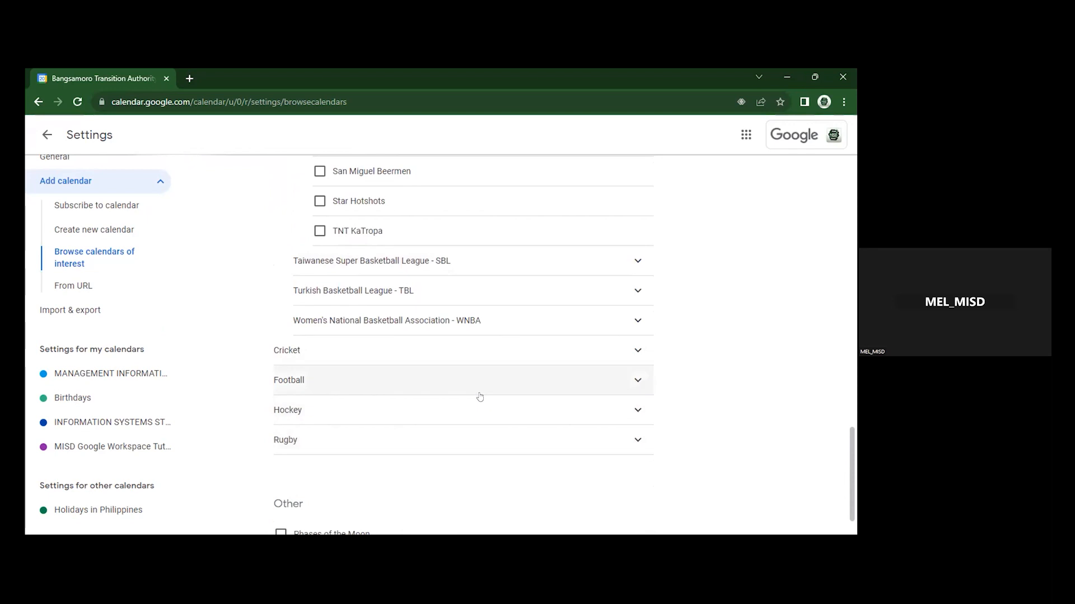
scroll(464, 425, down, 1)
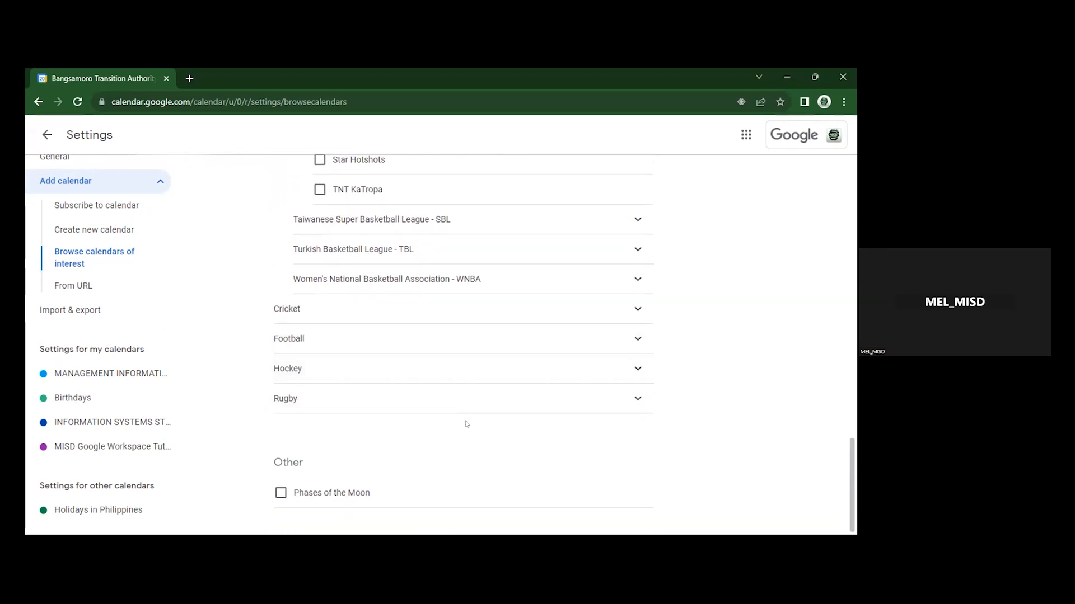
Return to the general calendar settings and enable Reduce the brightness of past events in the view options.
click(48, 134)
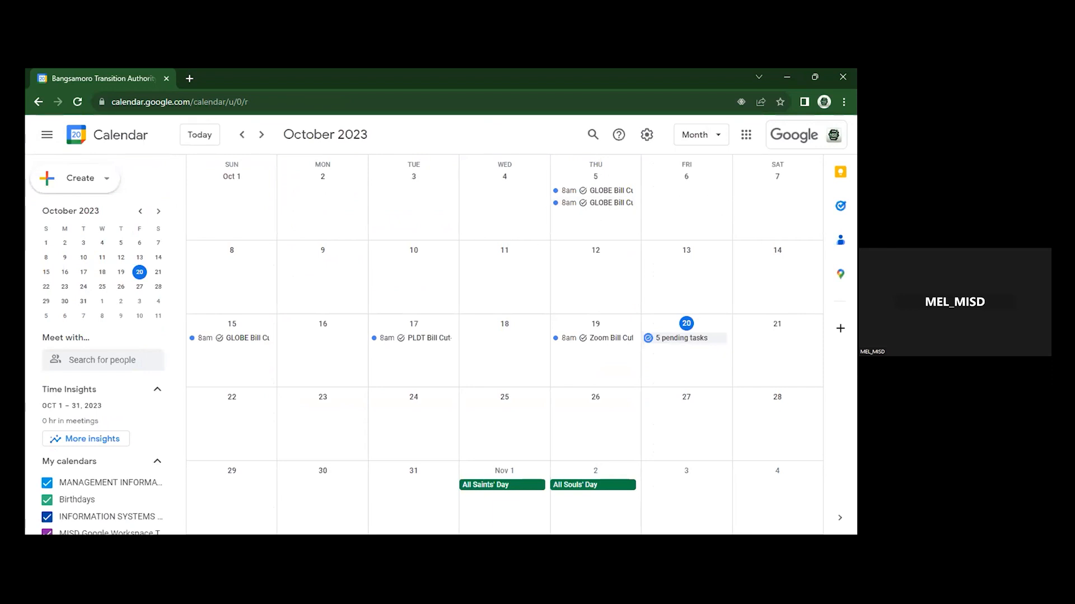
click(646, 134)
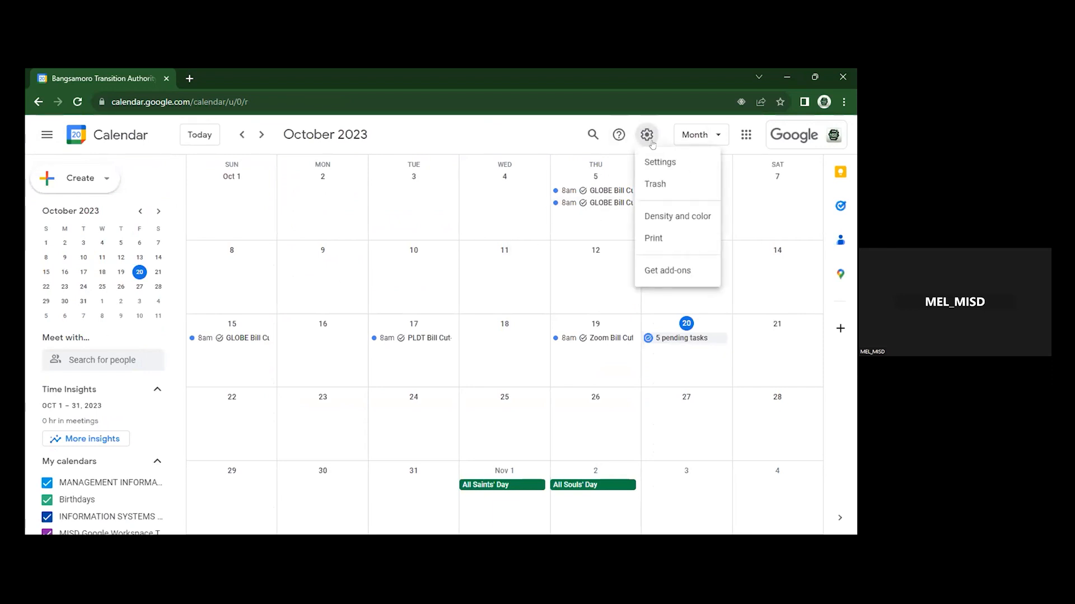
click(666, 162)
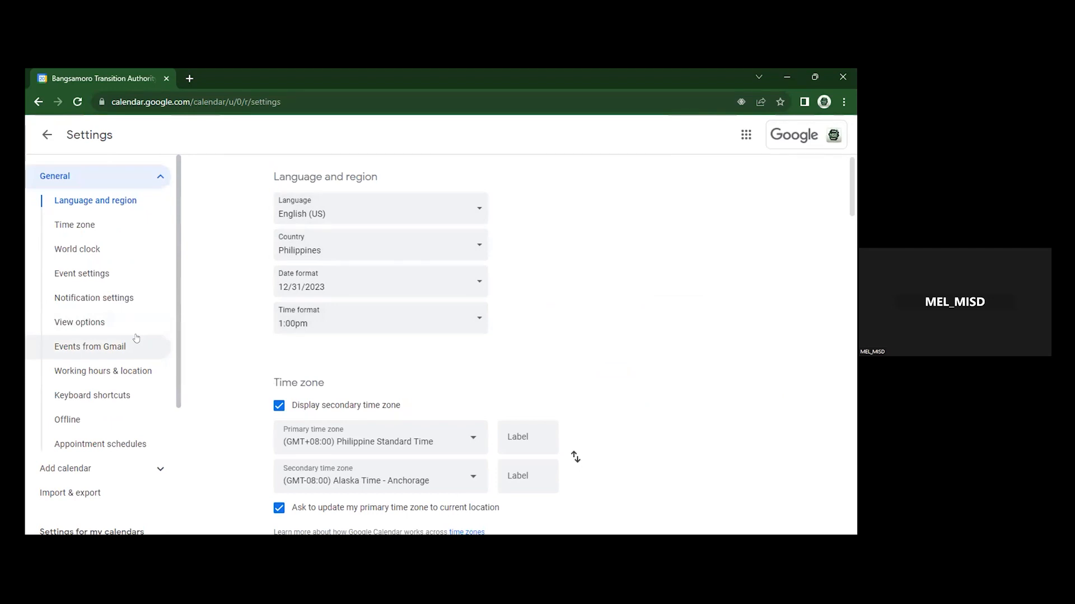
scroll(254, 394, down, 15)
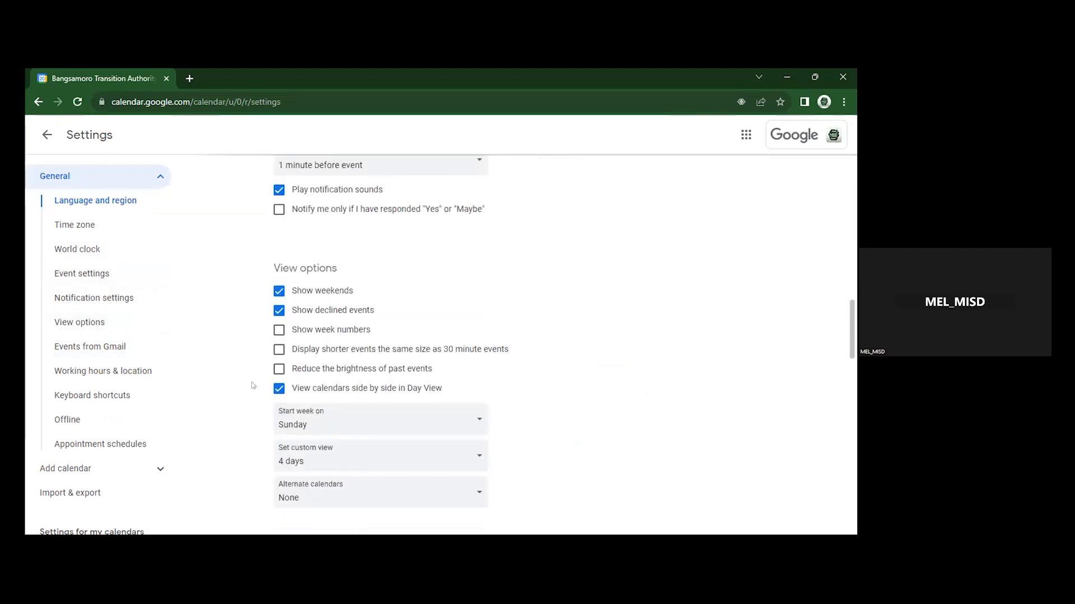
scroll(253, 385, down, 1)
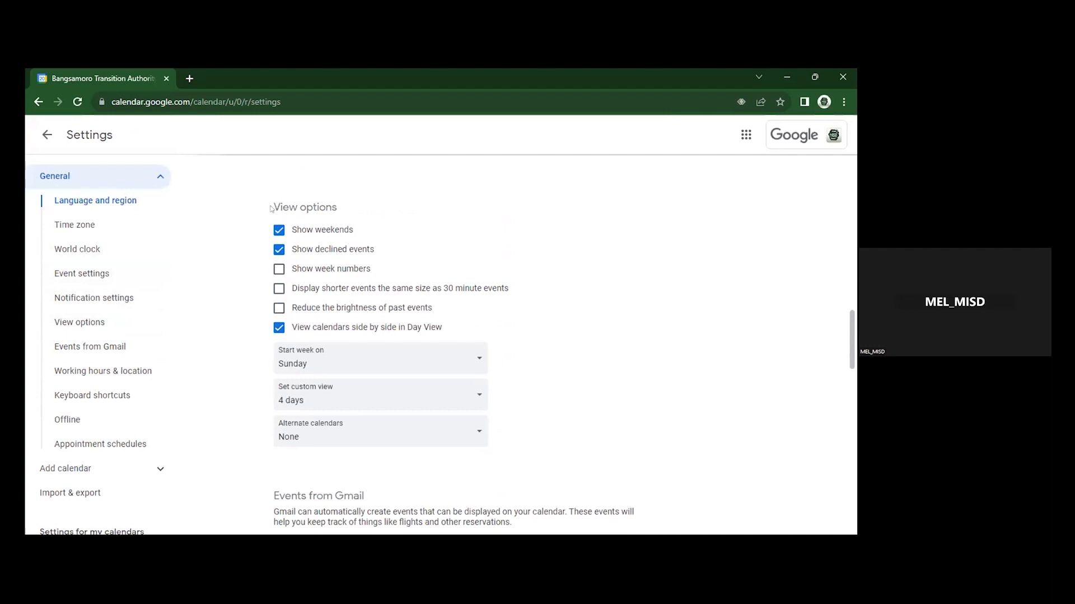
click(276, 312)
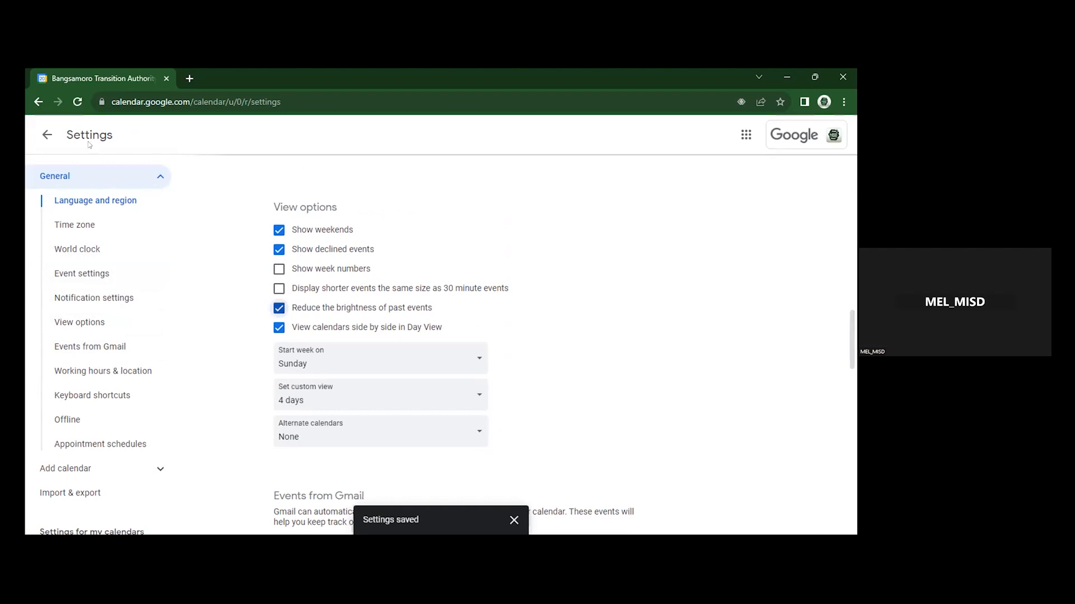
Leave the settings, check how past events look in September and August 2023, and return to October 2023.
click(47, 135)
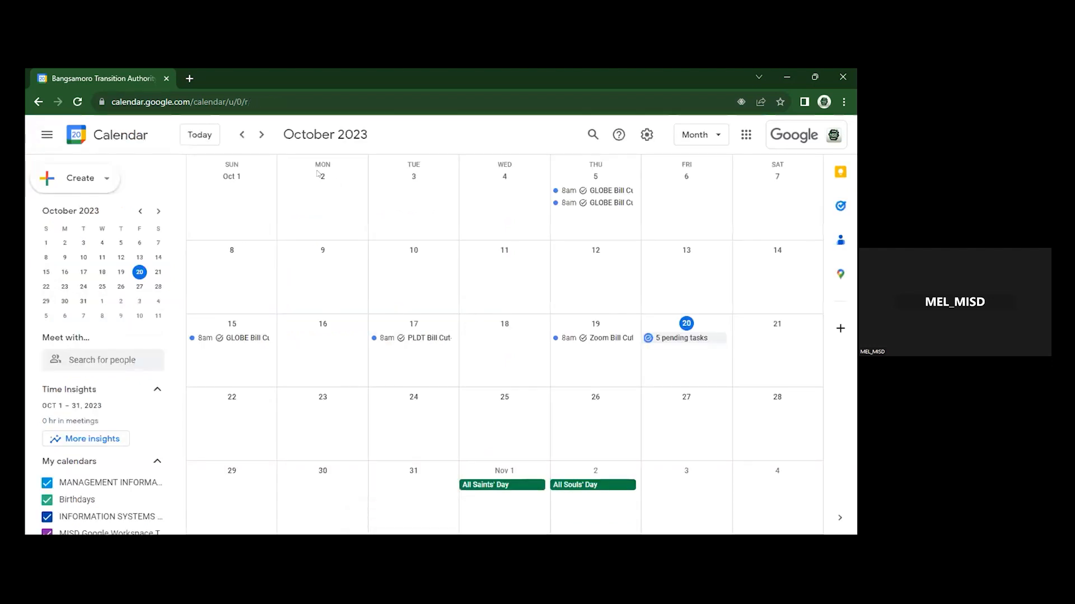
click(235, 135)
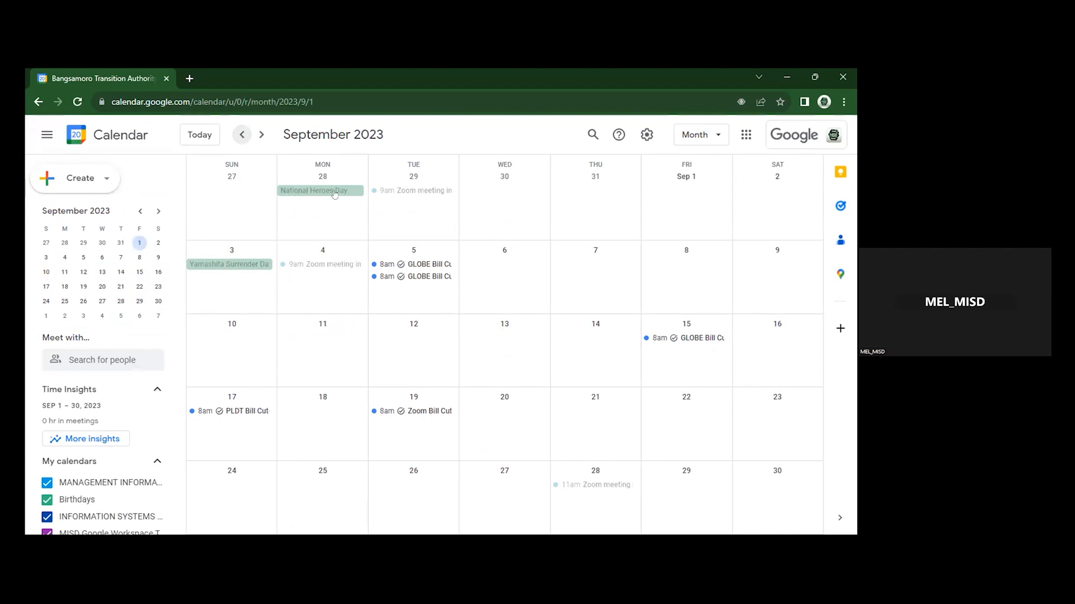
click(238, 134)
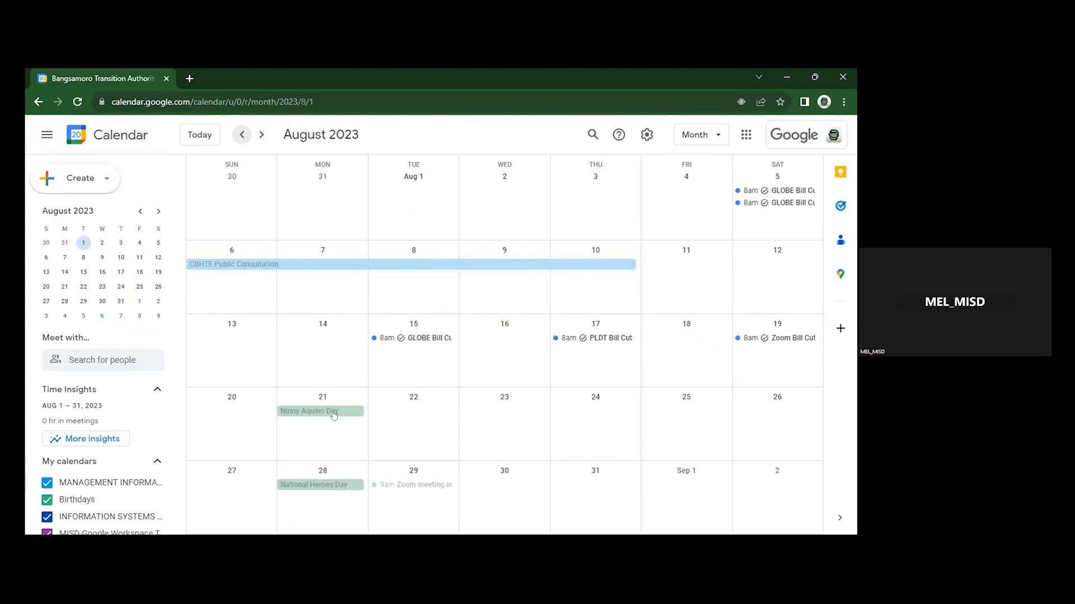
click(258, 138)
click(257, 138)
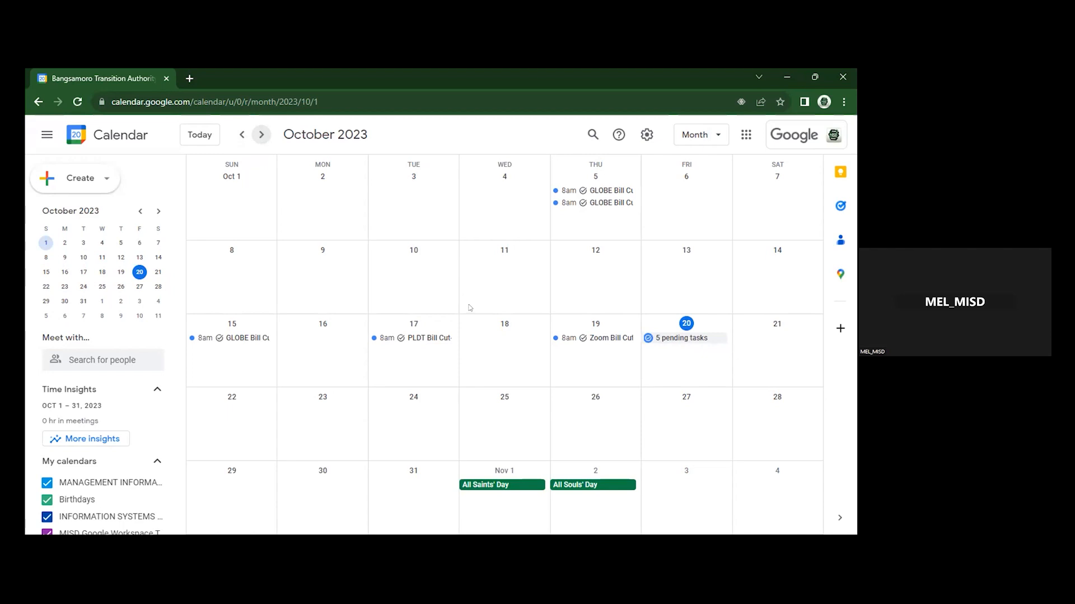
Examine the Event, Out of office and Working location options for a new October 11 entry without saving anything.
click(499, 280)
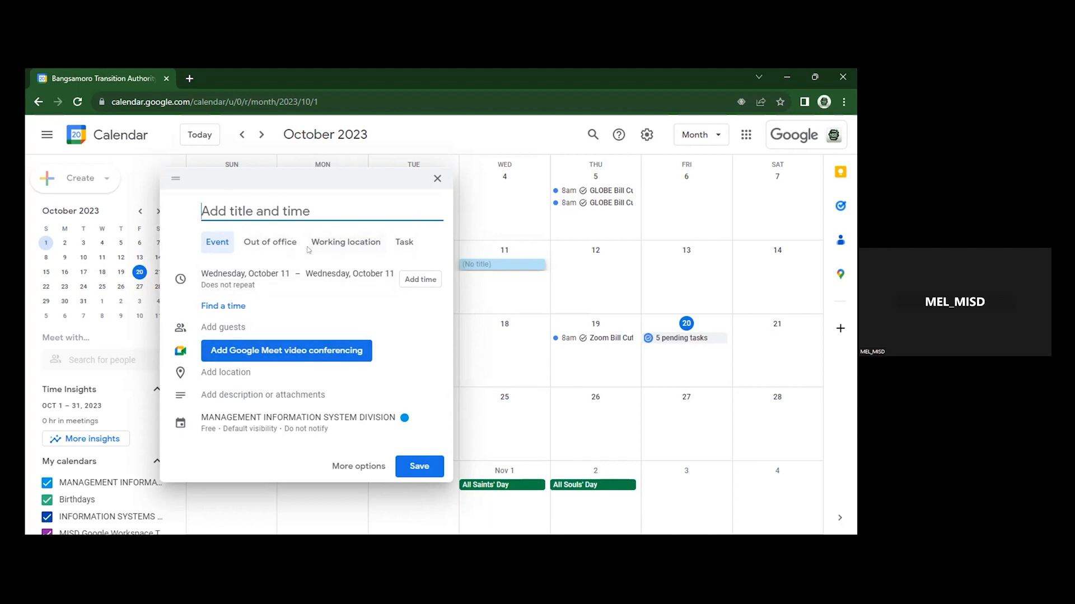
click(265, 249)
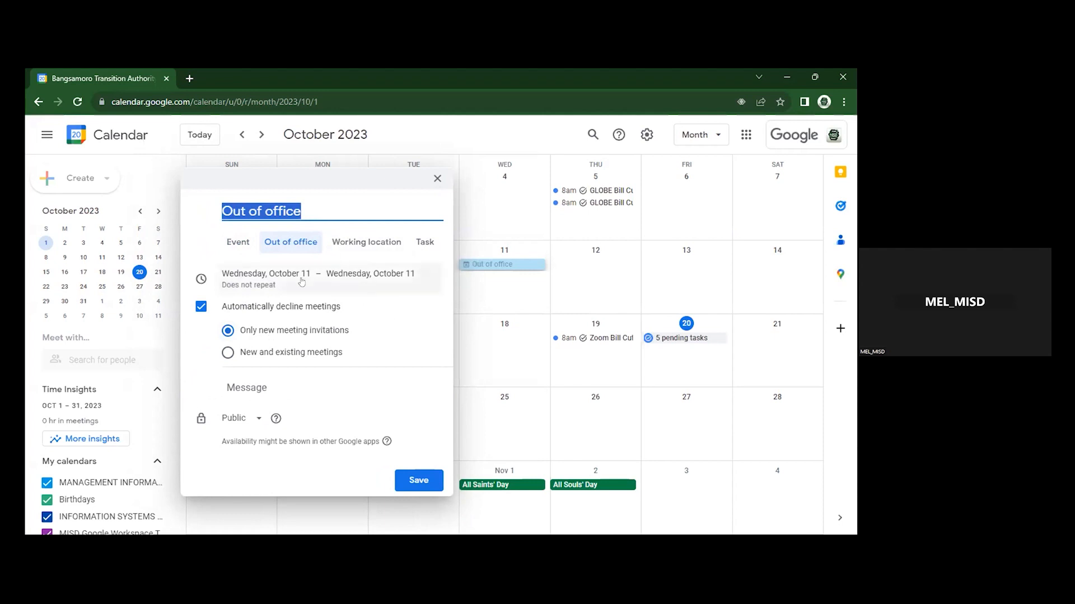
click(367, 243)
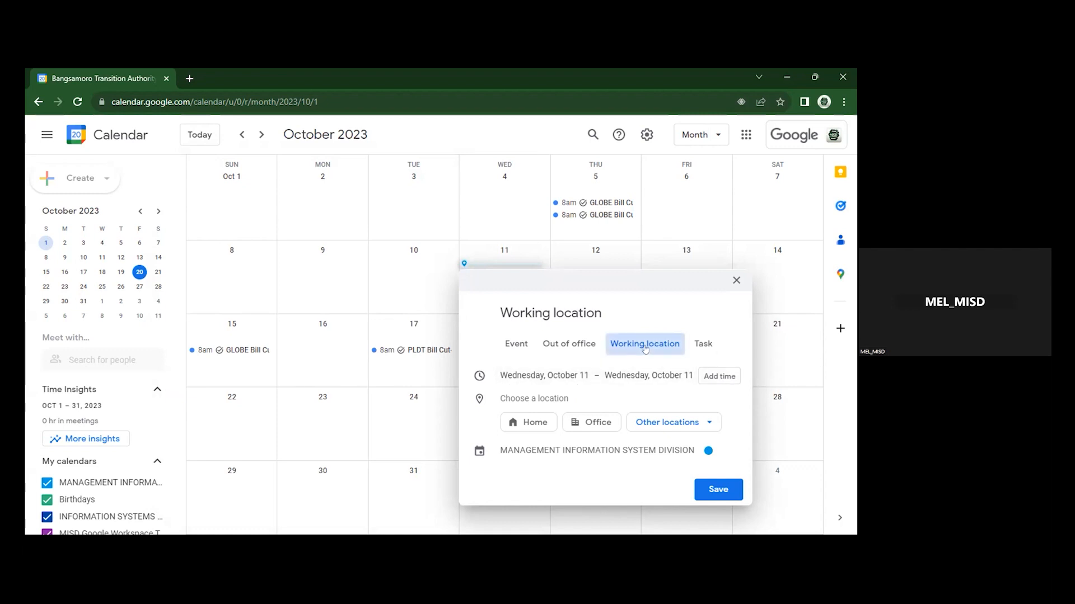
click(734, 281)
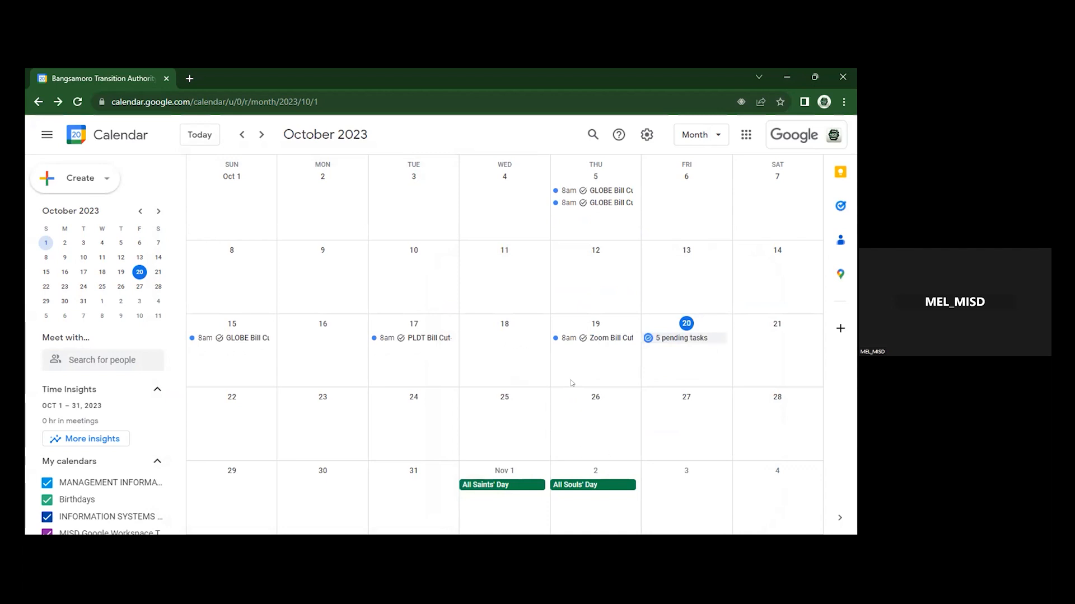
click(503, 272)
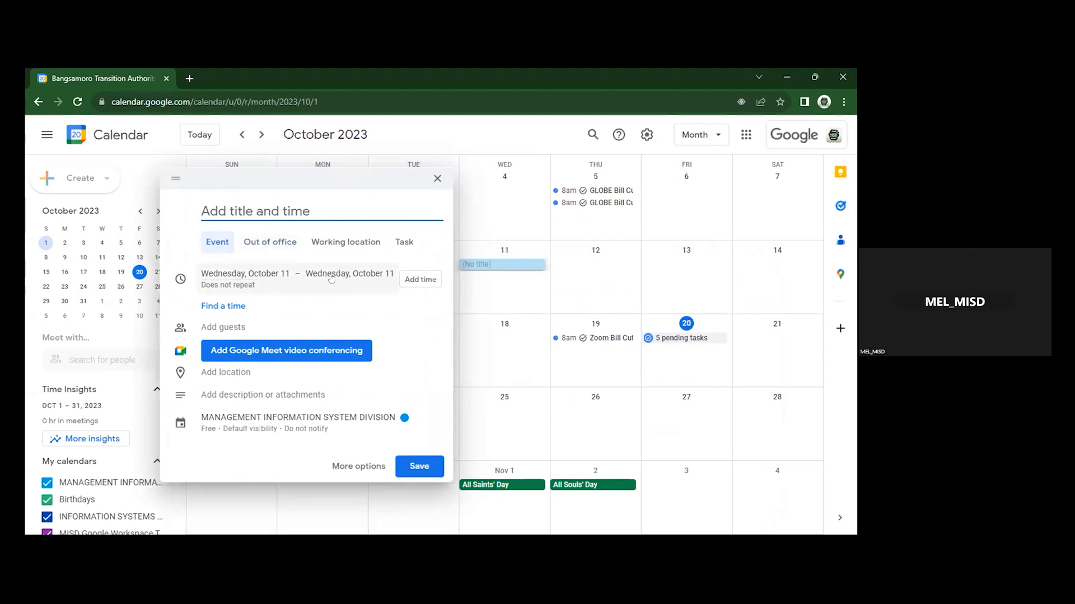
click(438, 179)
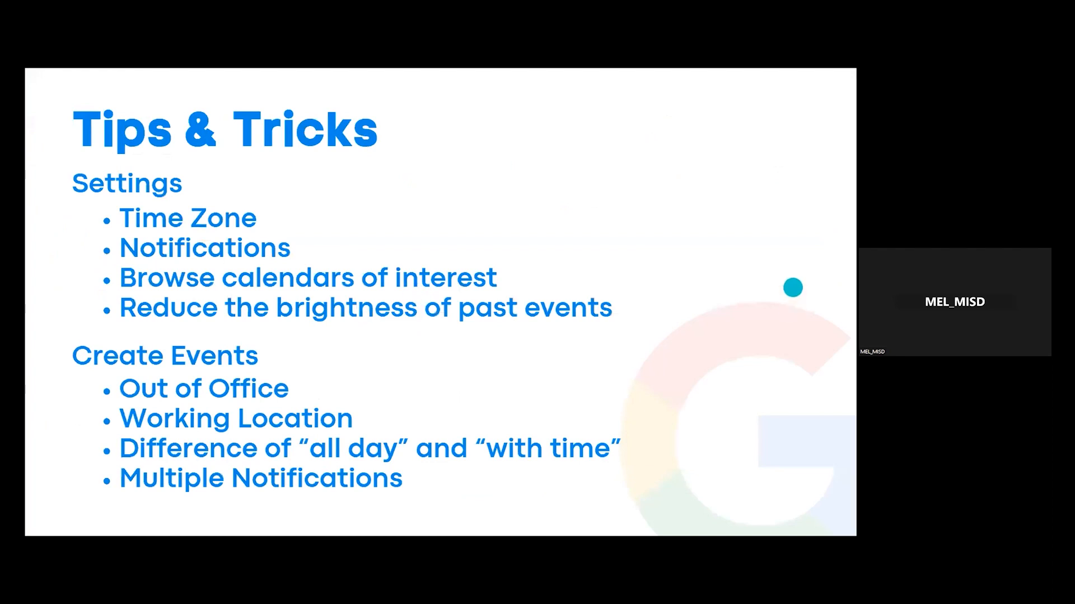
click(792, 288)
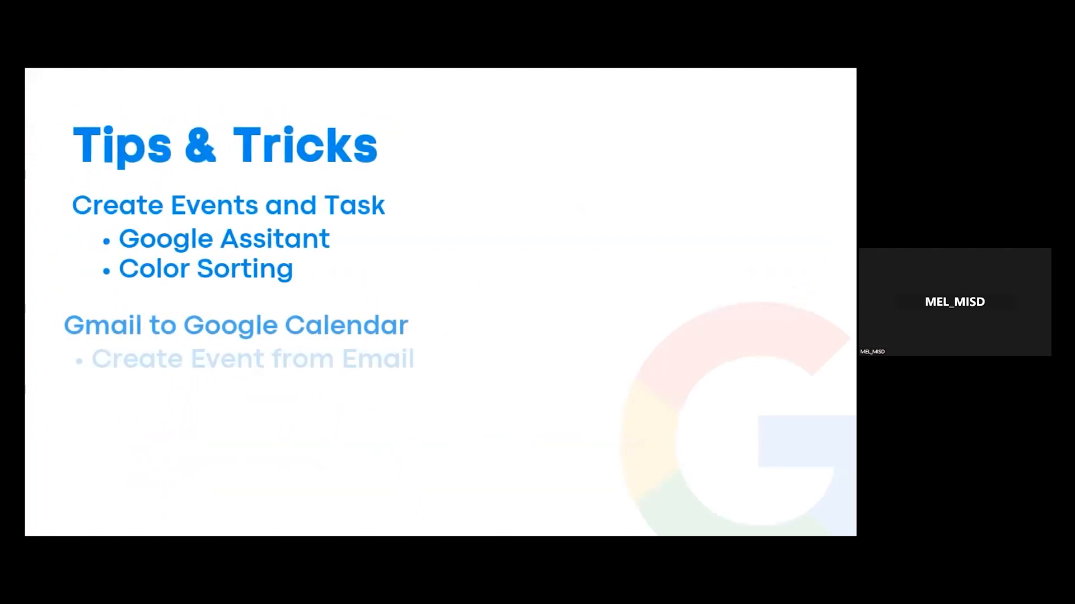
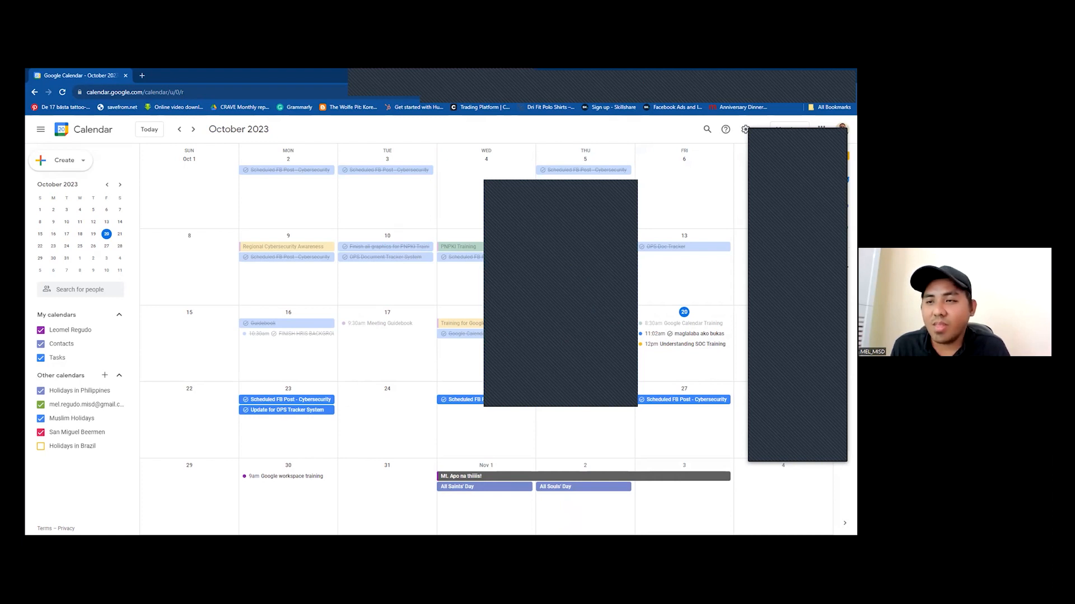
Switch to the other Google Calendar window and examine the color options of the MANAGEMENT INFORMATION SYSTEM DIVISION and Tasks calendars.
key(alt+Tab)
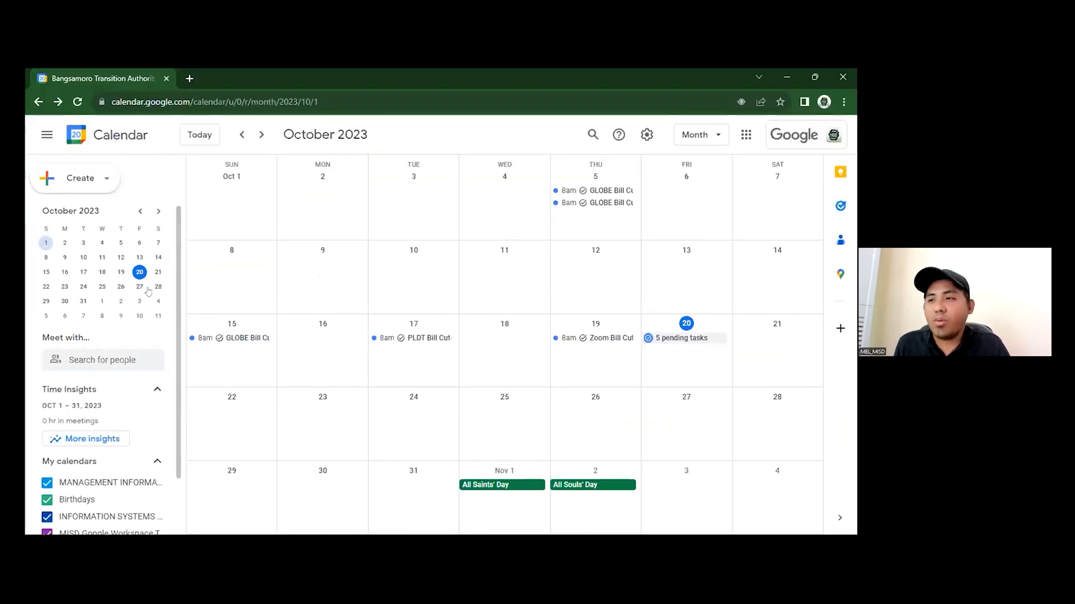
scroll(157, 413, down, 2)
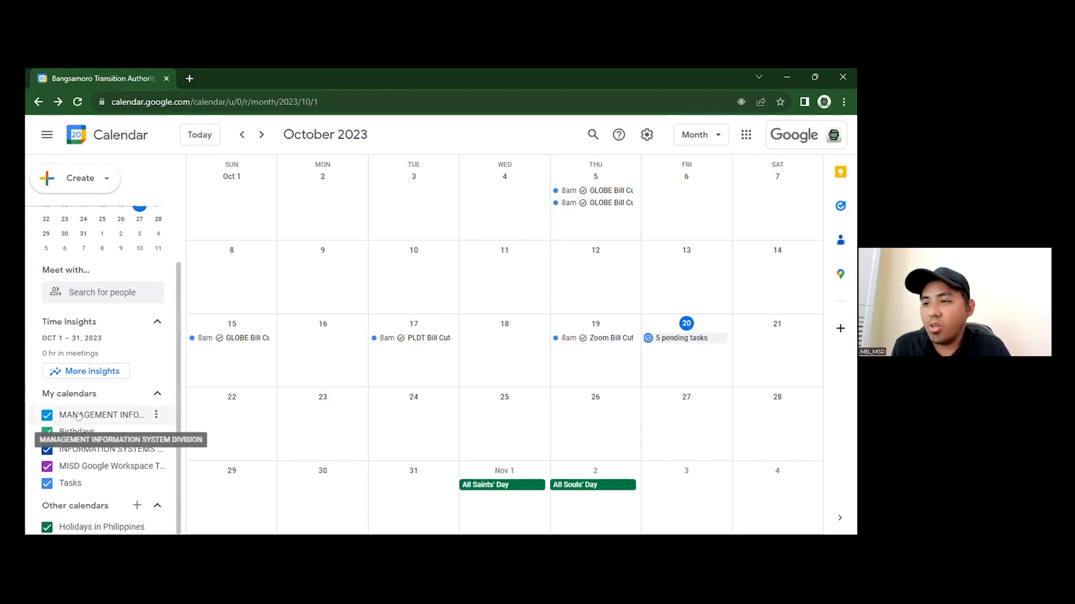
click(155, 415)
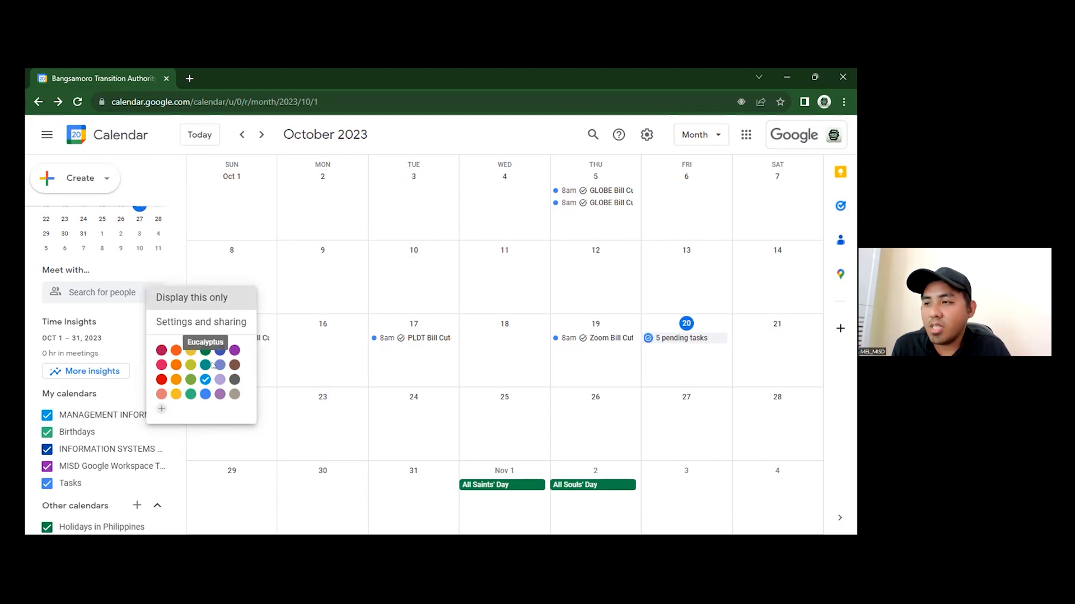
click(219, 452)
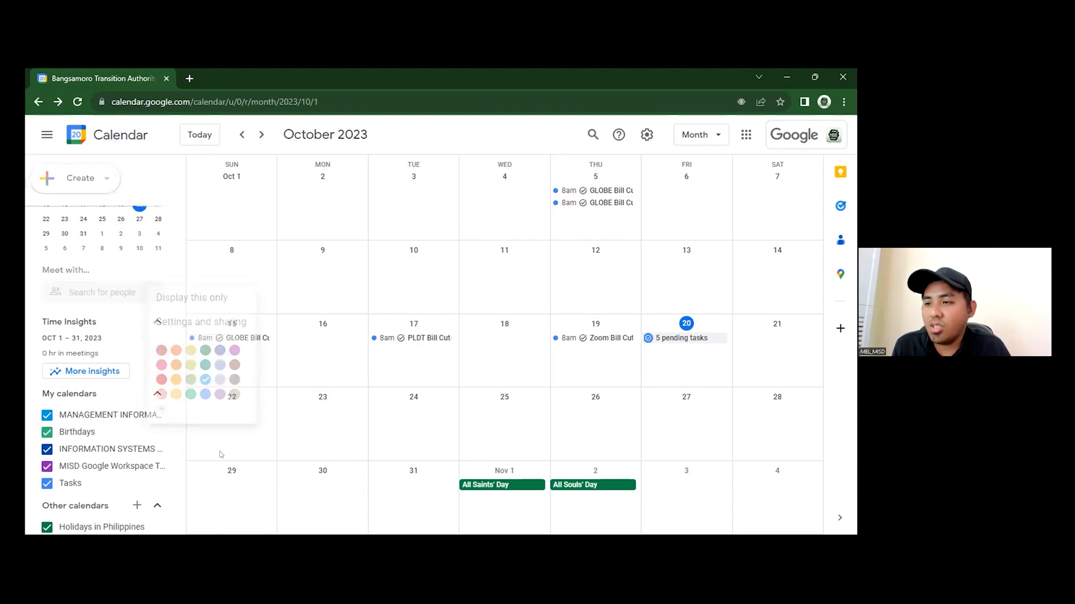
click(156, 483)
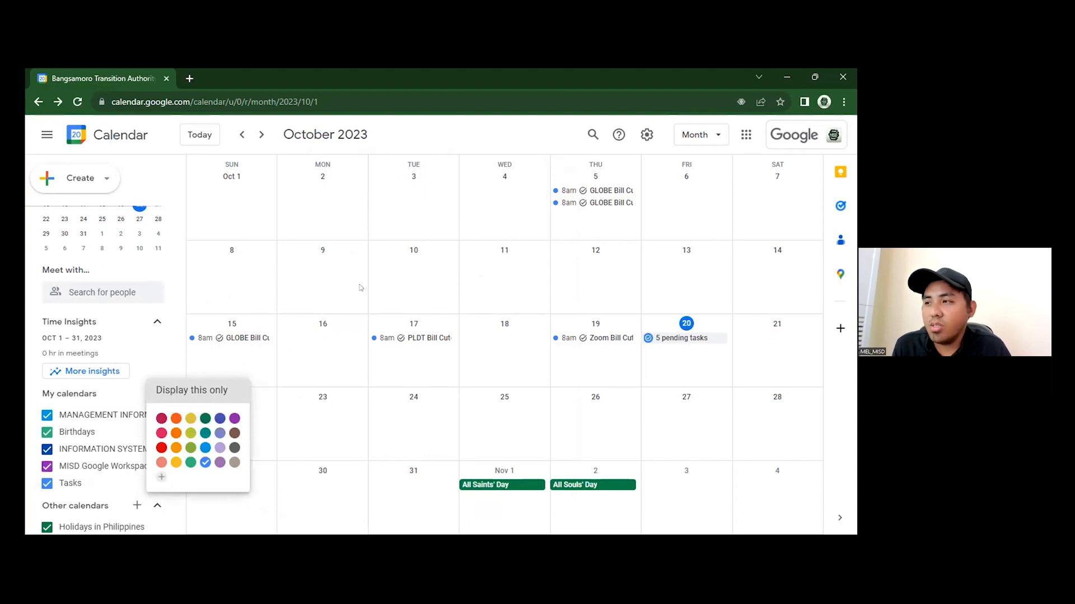
Examine the event color options for a new October 10 entry and close the entry without saving.
click(390, 264)
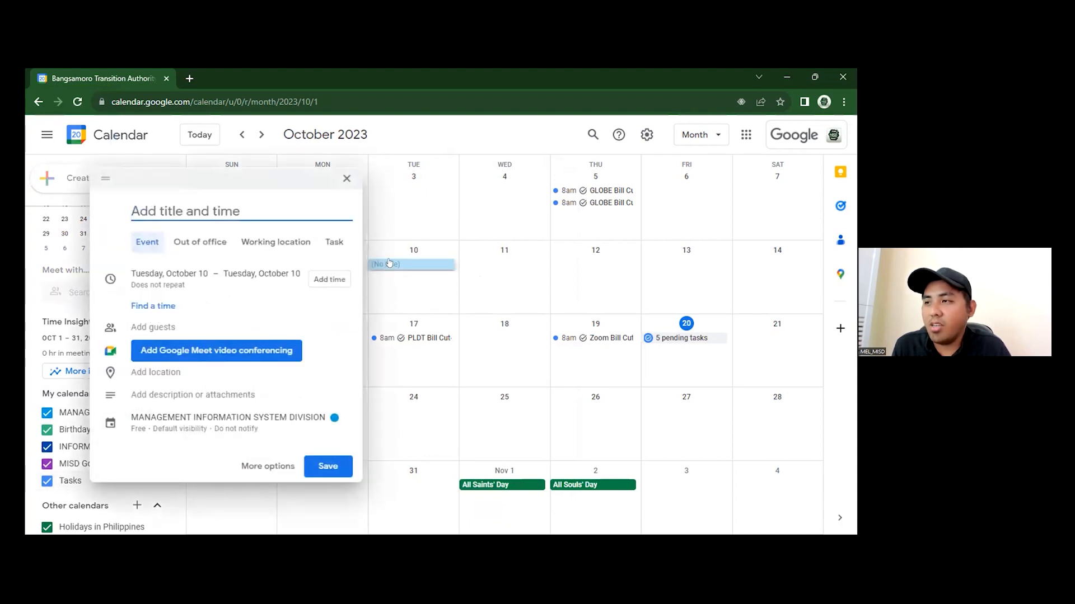
click(334, 418)
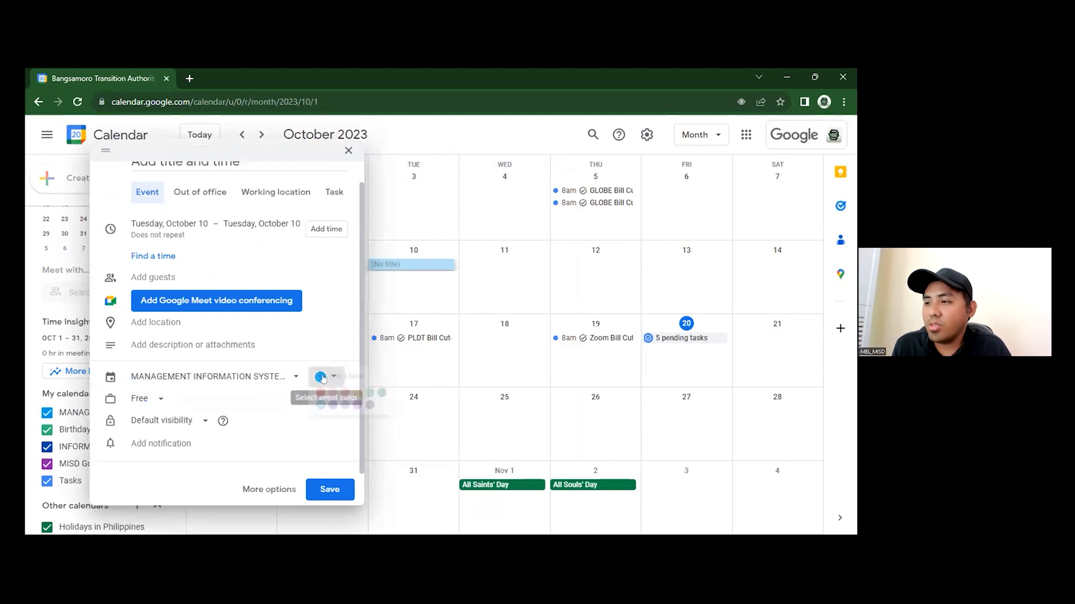
click(320, 377)
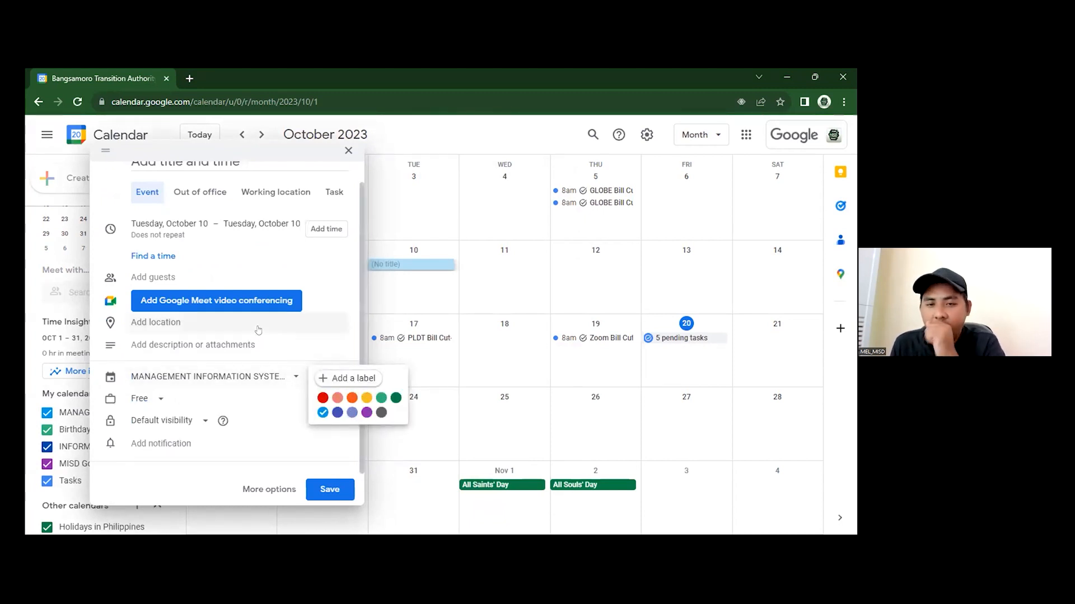
click(349, 151)
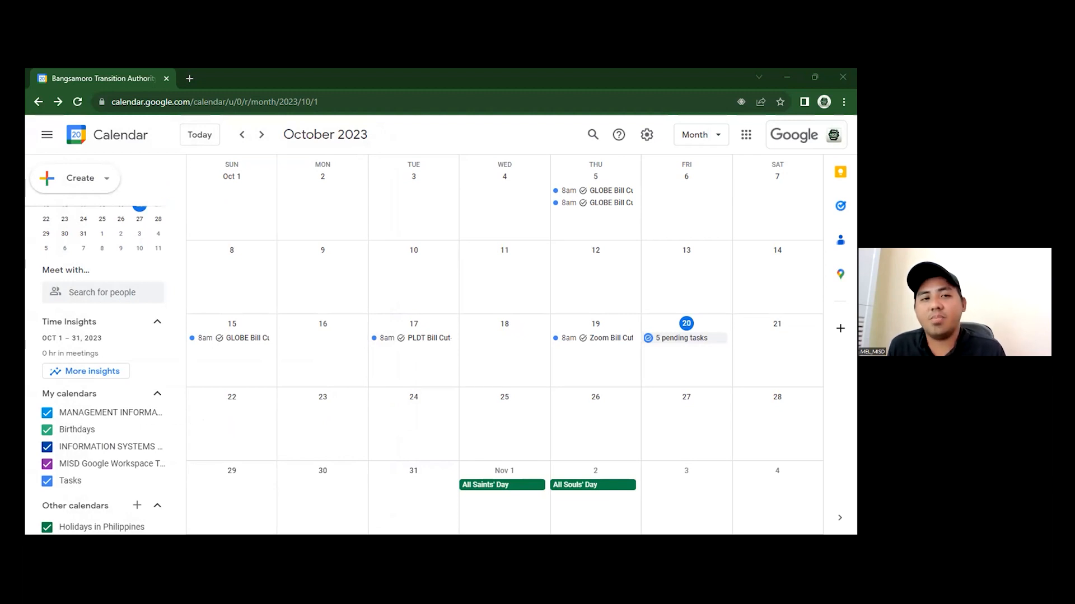
Switch to Gmail in a new browser tab and open the email Notice of Public Consultation on BTA Bill No. 223.
click(192, 82)
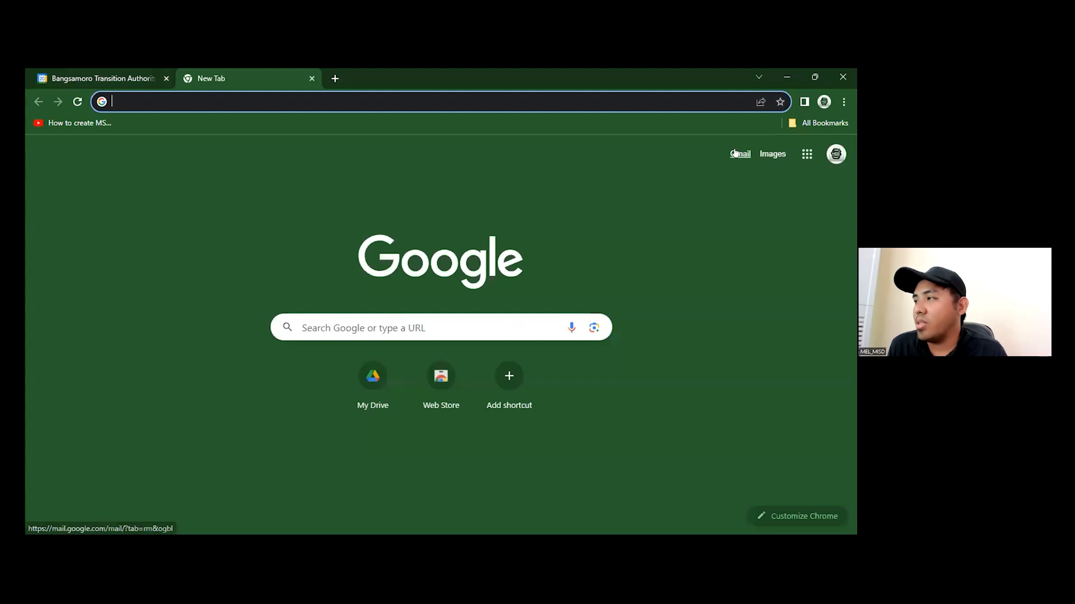
click(735, 153)
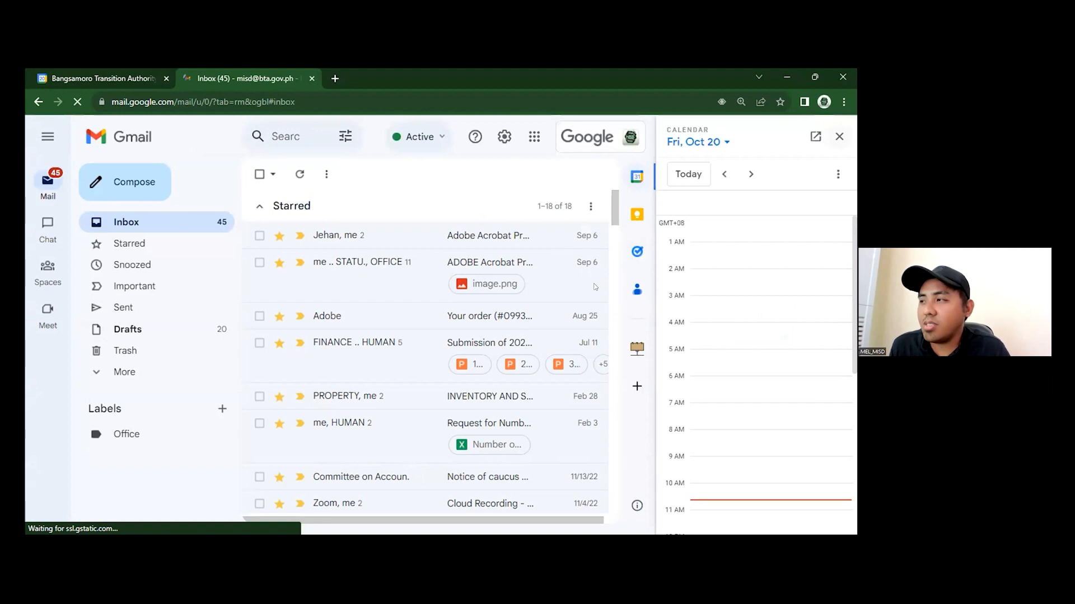
click(839, 136)
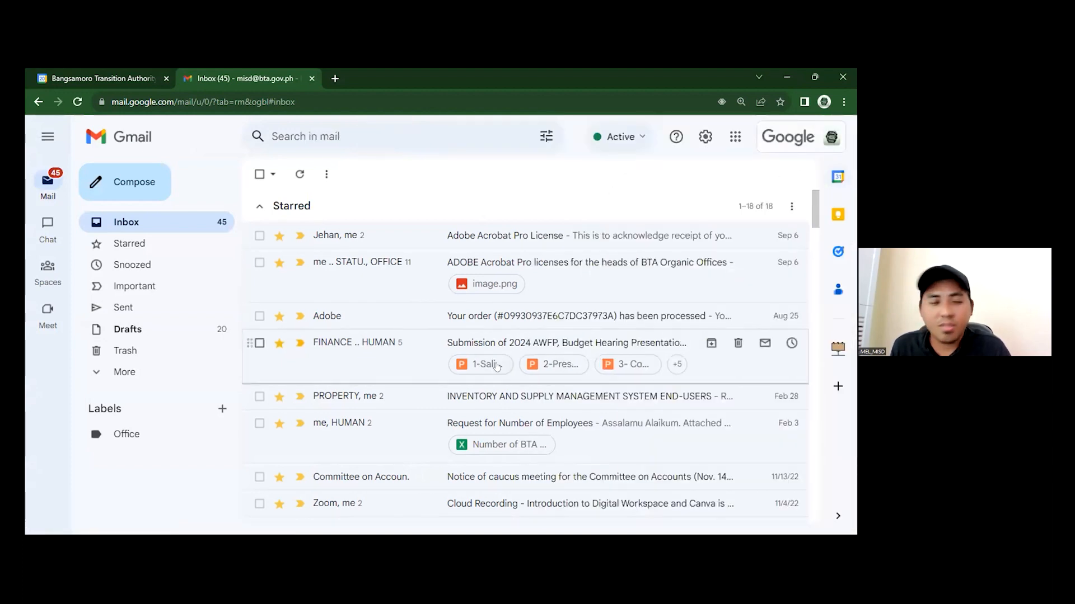
scroll(547, 374, down, 10)
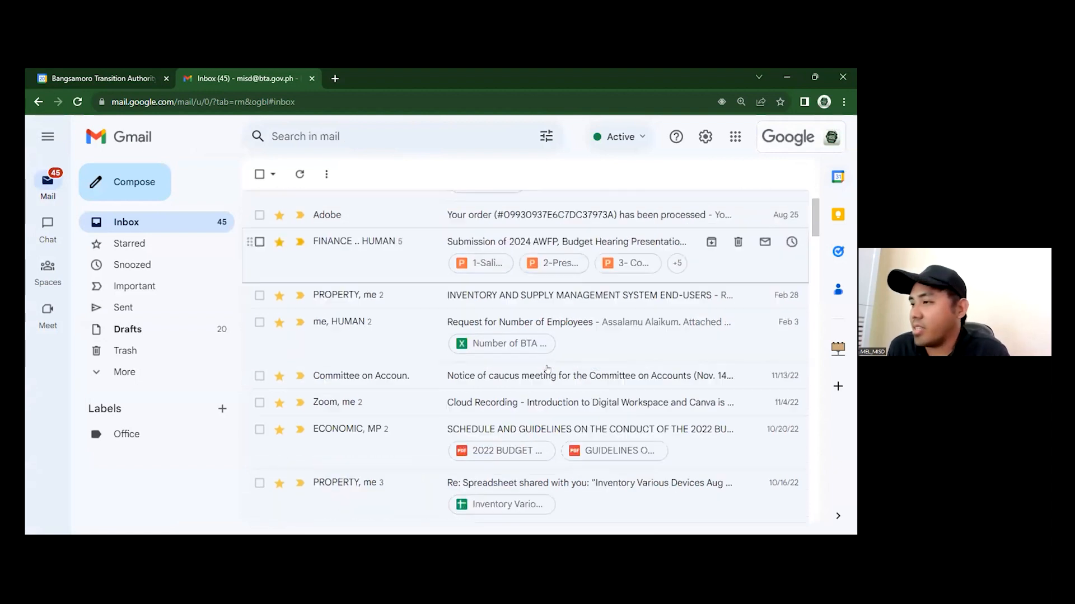
scroll(547, 375, down, 4)
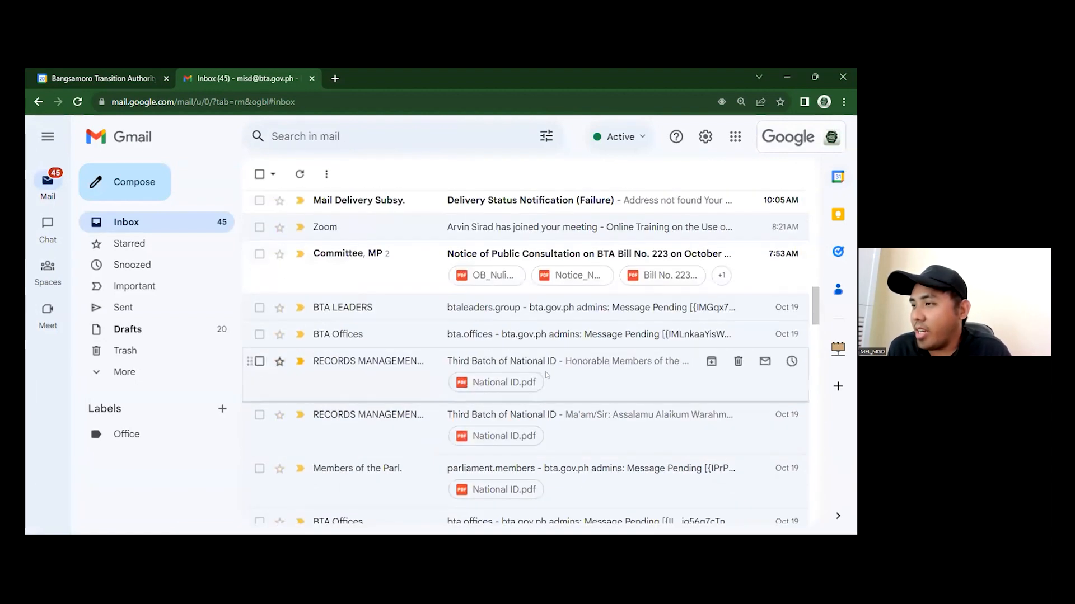
scroll(383, 345, up, 1)
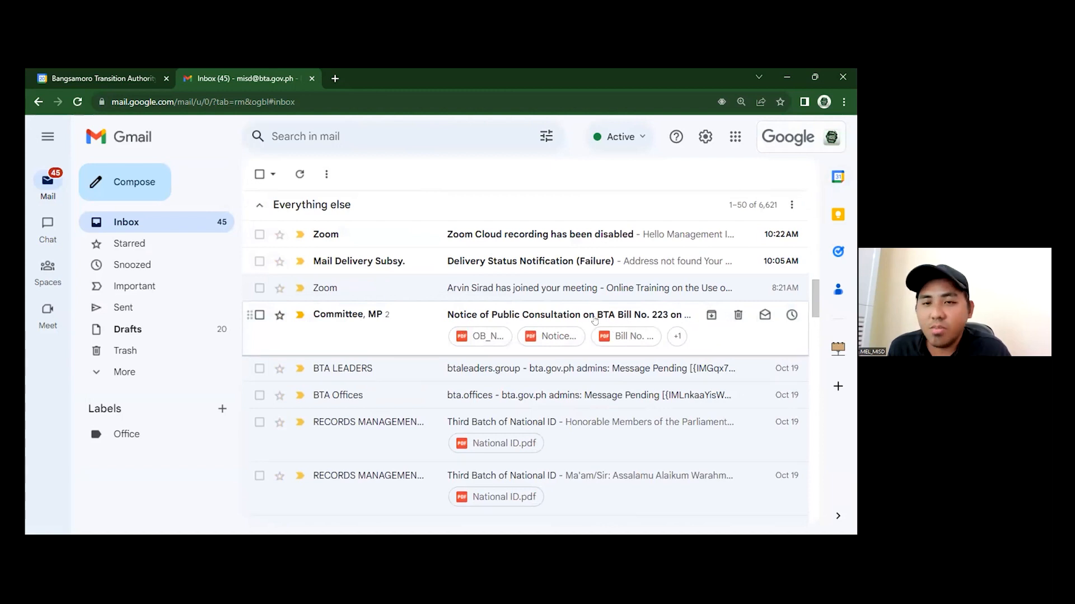
click(393, 348)
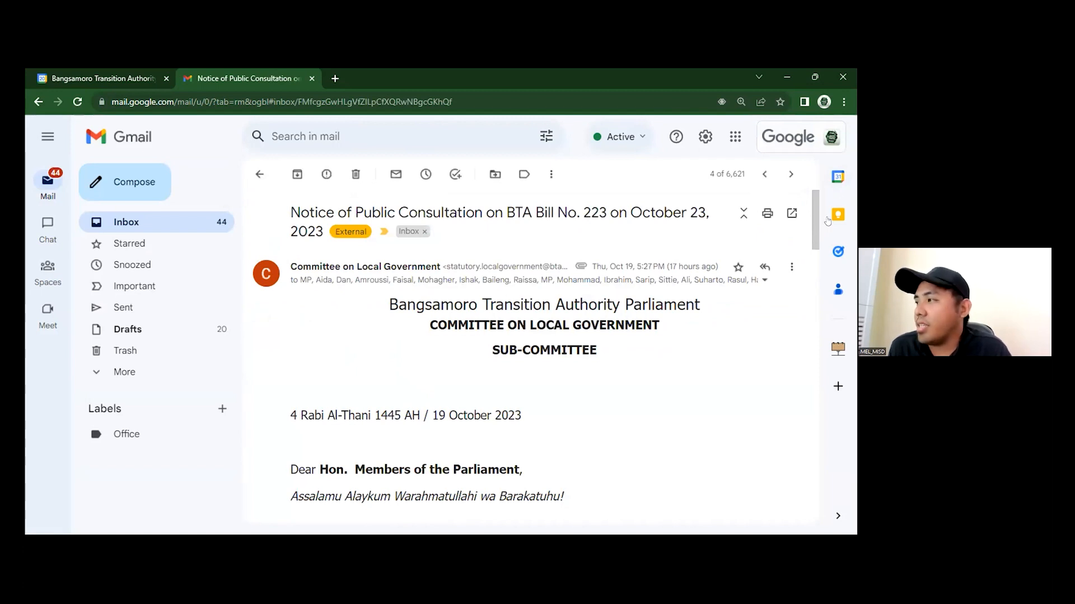
Start an October 20 calendar event from 10:30am to 11:30am beside the open email and examine its fields.
click(838, 177)
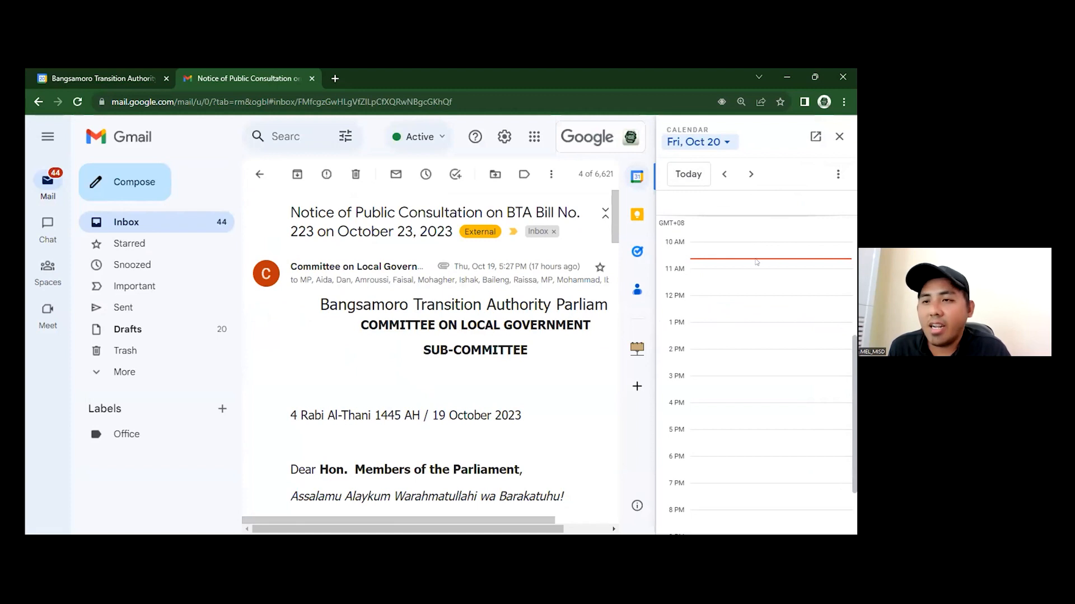
click(739, 266)
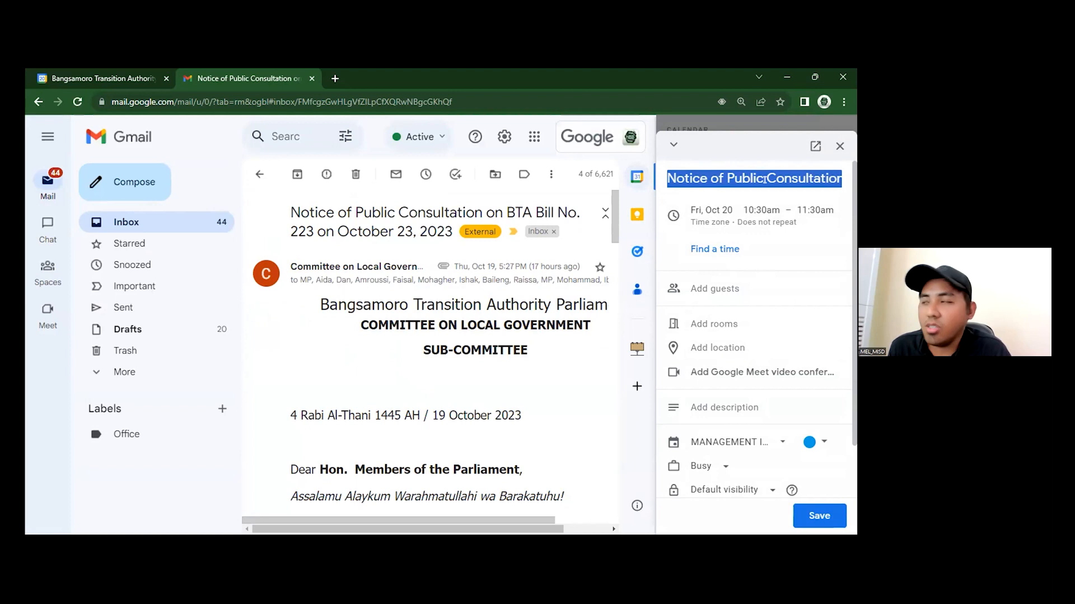
scroll(783, 184, down, 1)
scroll(786, 188, up, 1)
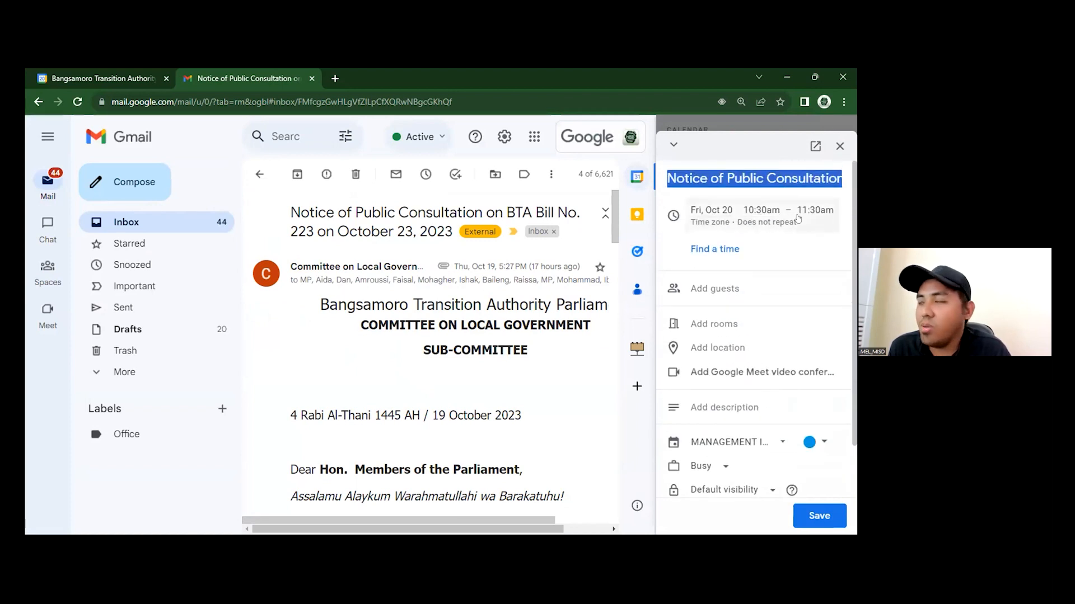
scroll(769, 296, down, 1)
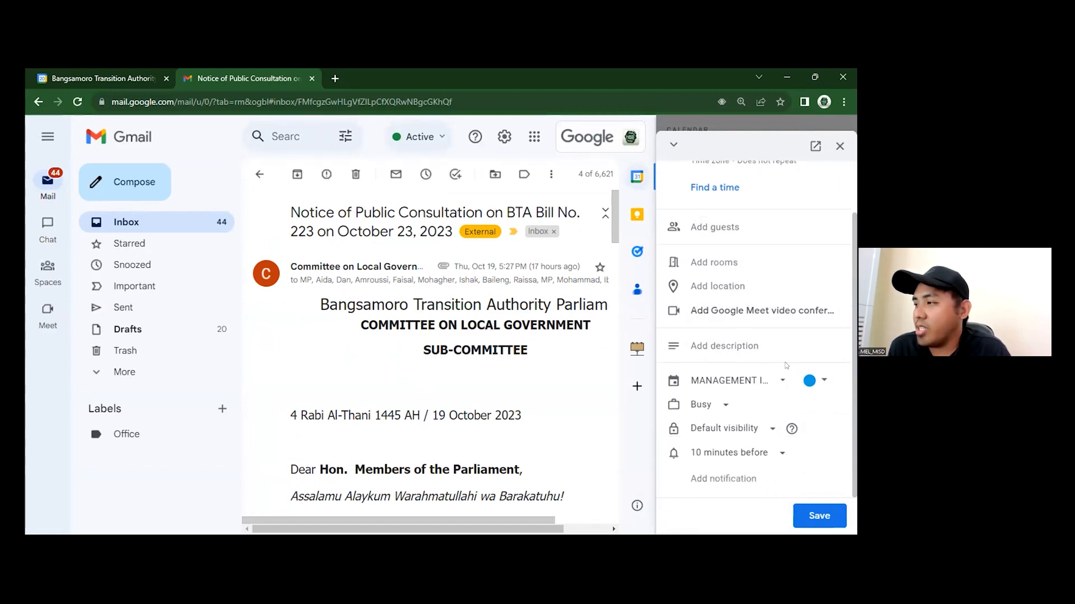
scroll(778, 359, up, 1)
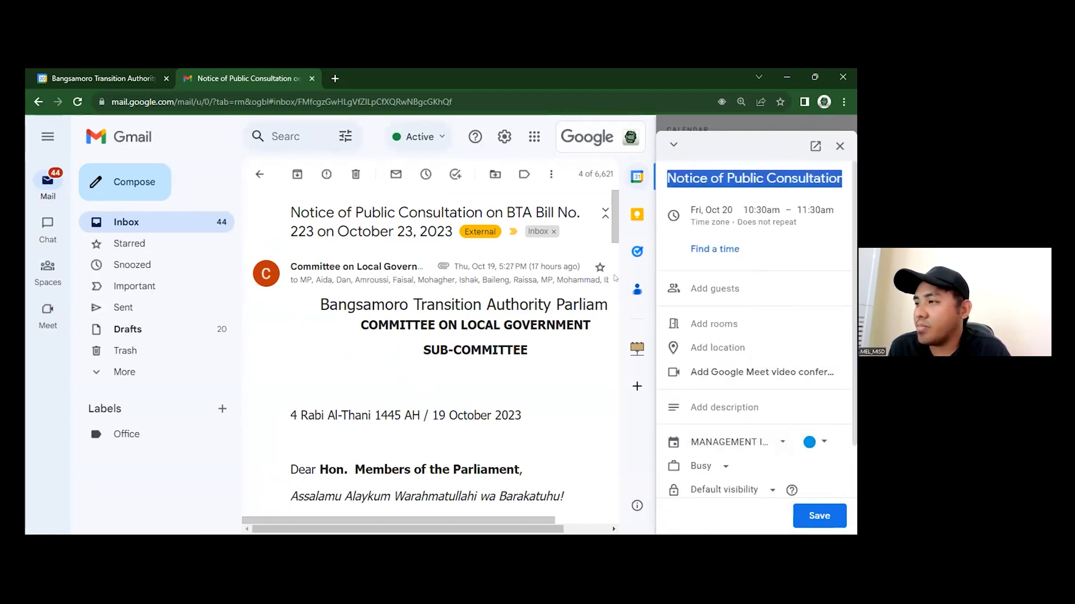
Compare the consultation schedule in the email with the event draft, and close the draft and the calendar without saving.
scroll(546, 311, down, 4)
scroll(546, 312, up, 2)
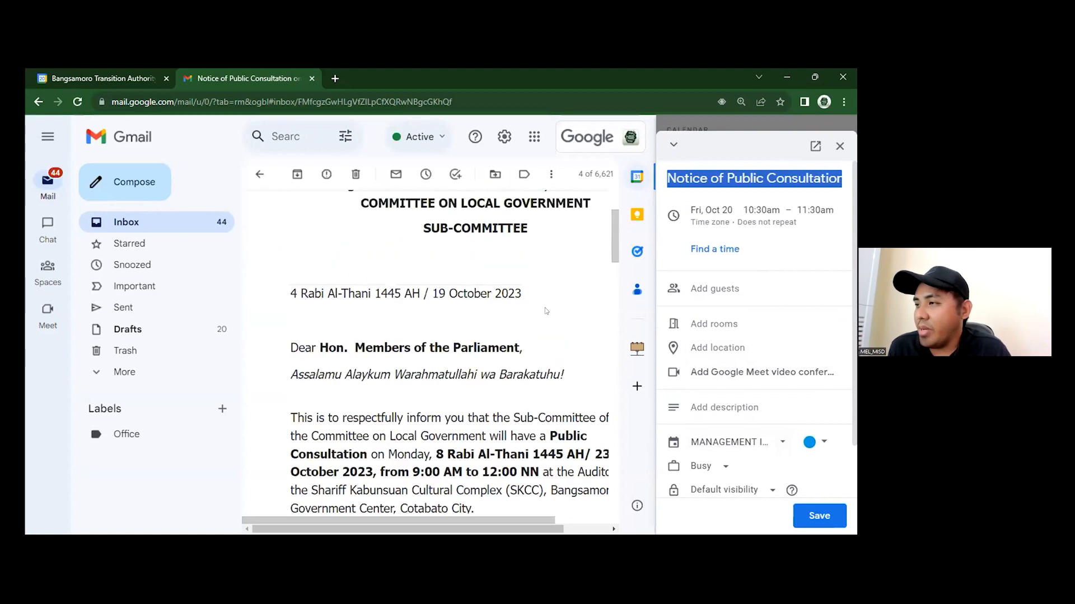
scroll(480, 347, down, 4)
scroll(480, 347, up, 2)
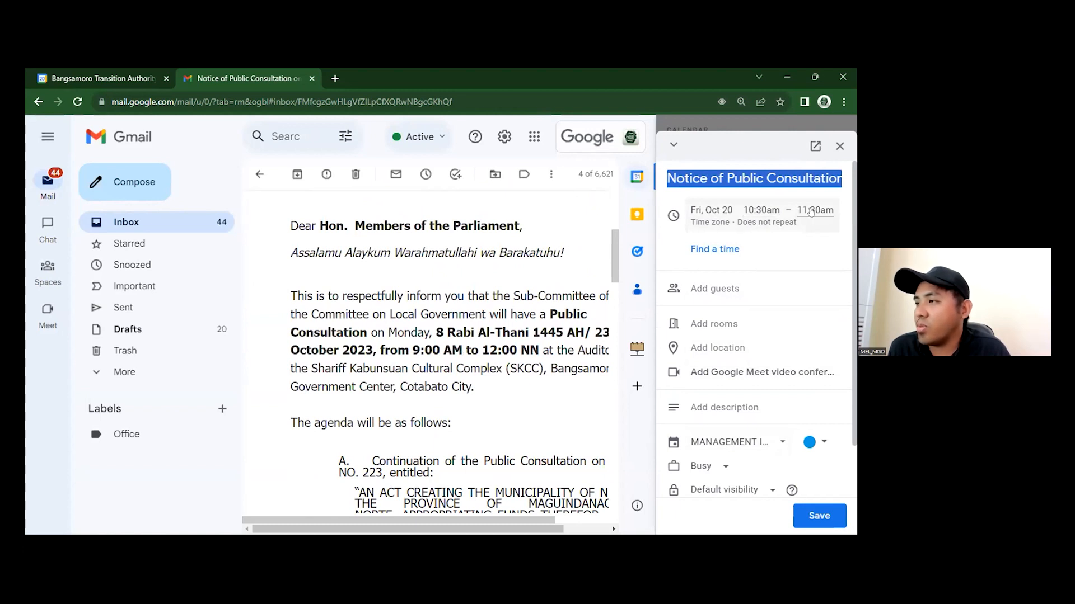
scroll(725, 280, down, 1)
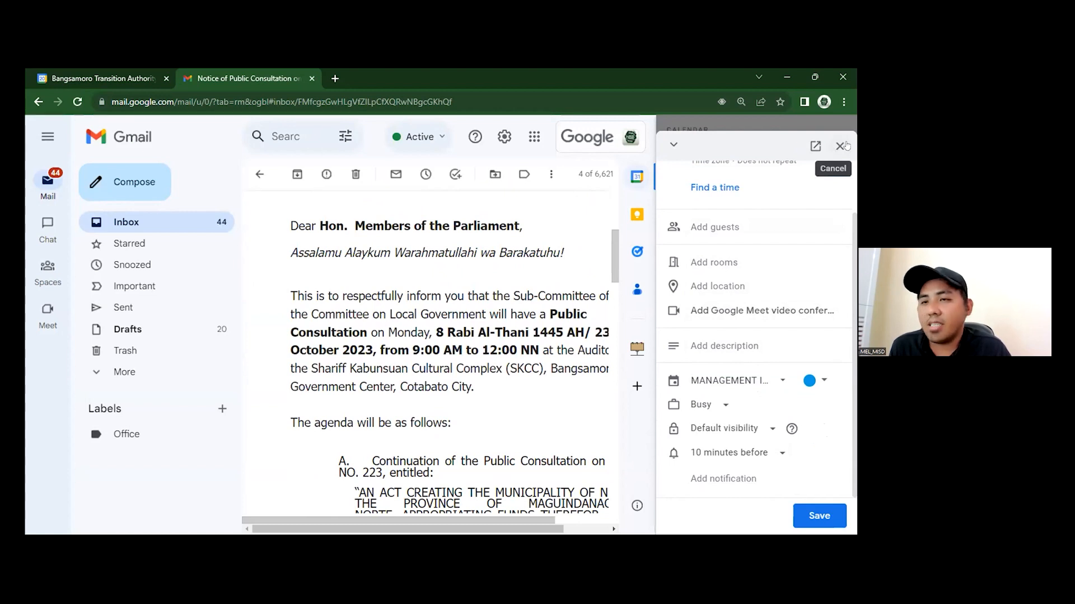
click(841, 146)
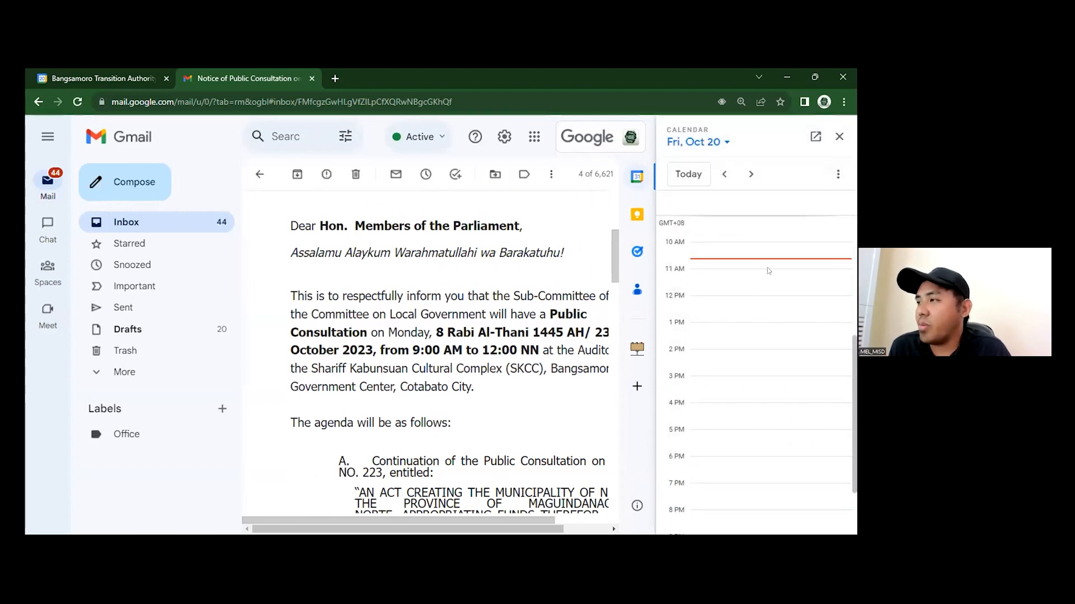
click(839, 137)
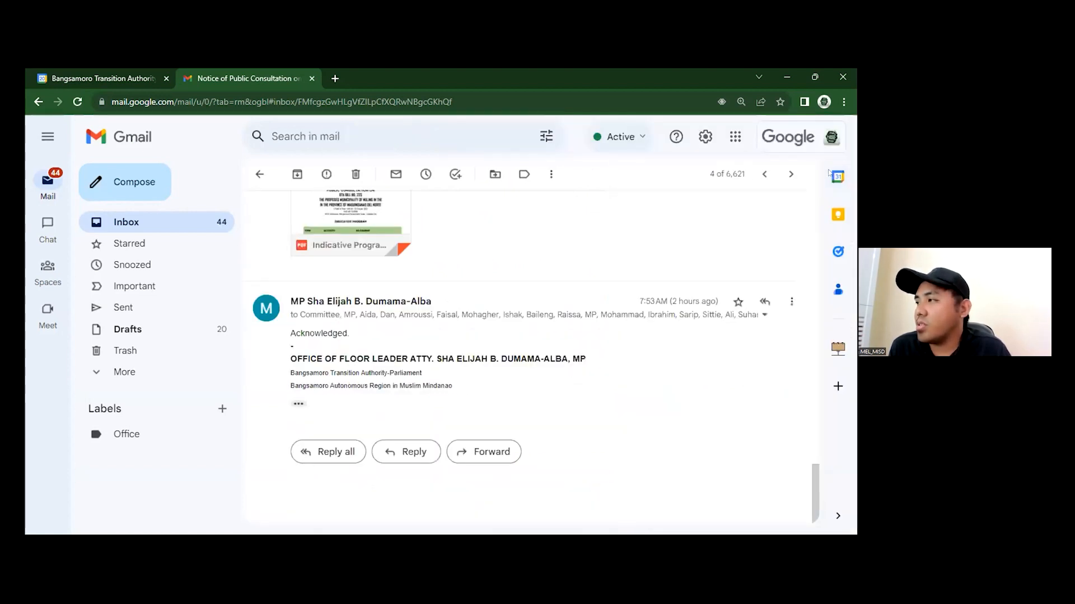
Create a calendar event directly from the open email and examine the guest list of the new event.
click(548, 176)
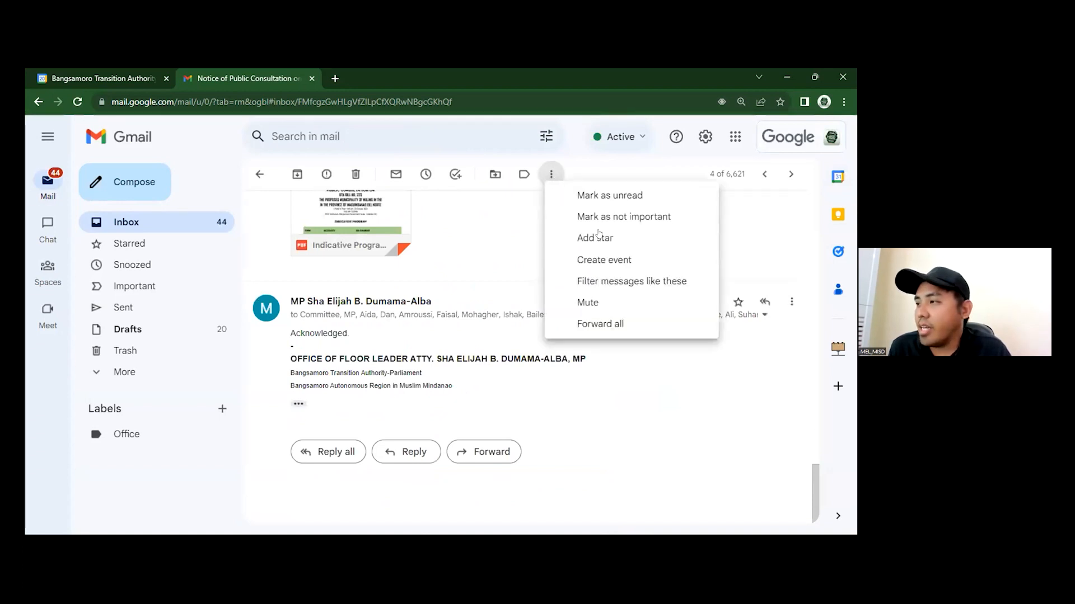
click(608, 262)
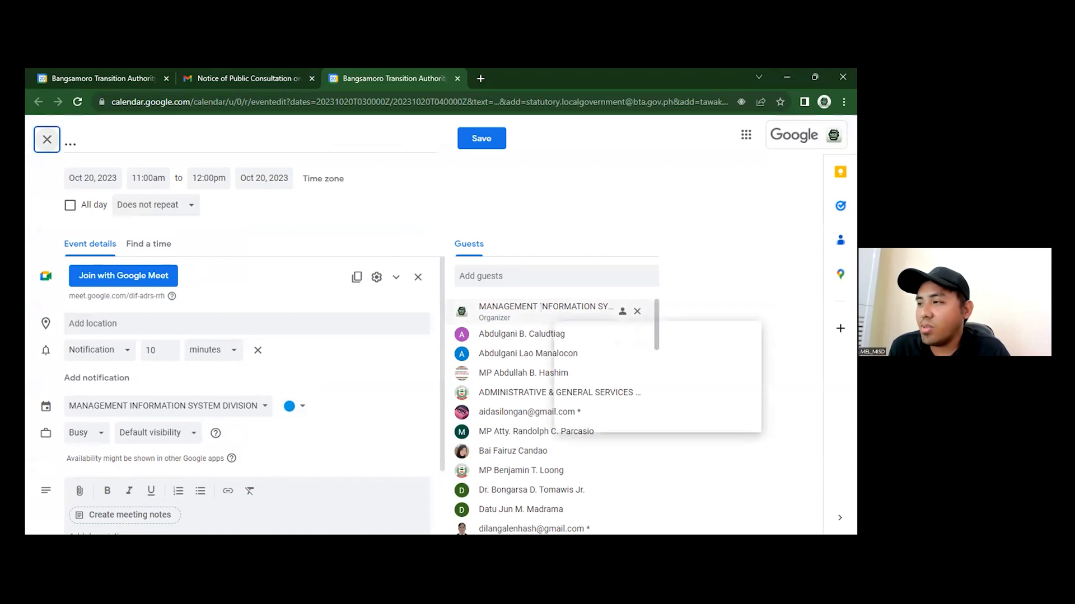
scroll(512, 403, down, 8)
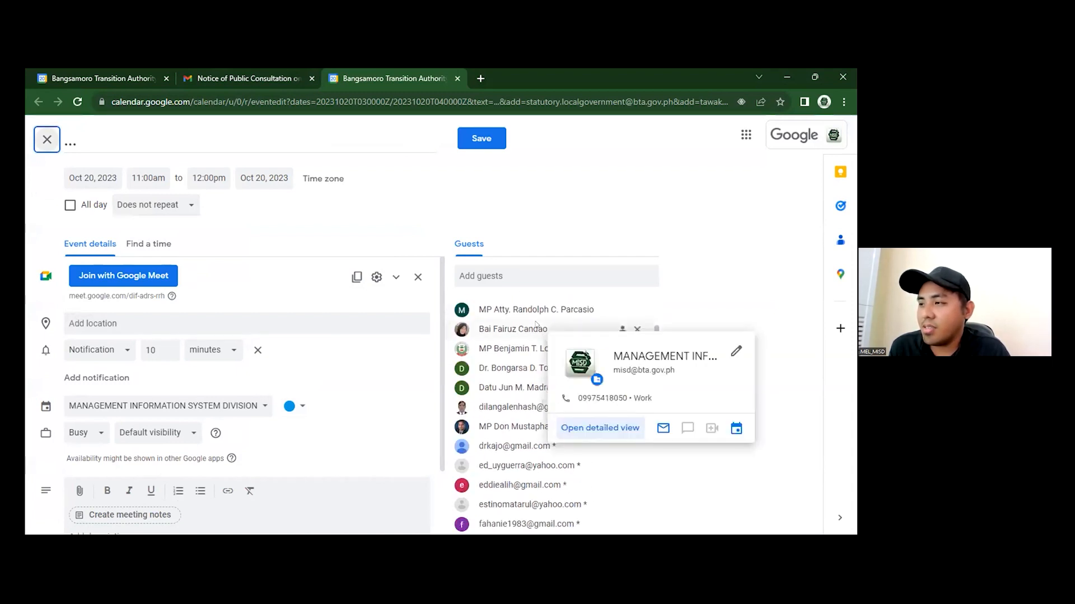
scroll(511, 408, down, 10)
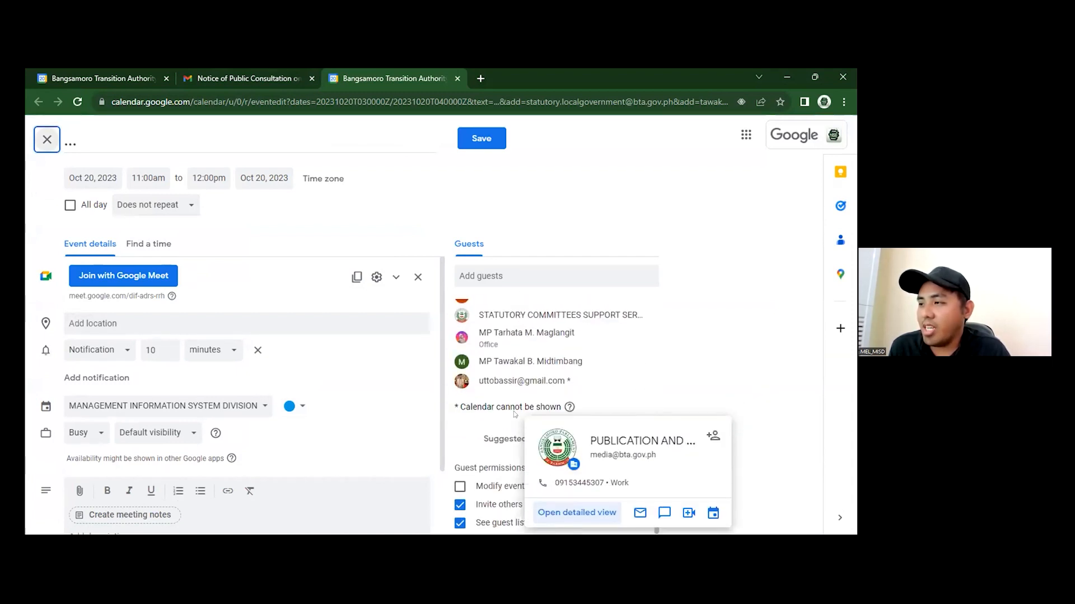
scroll(514, 415, up, 5)
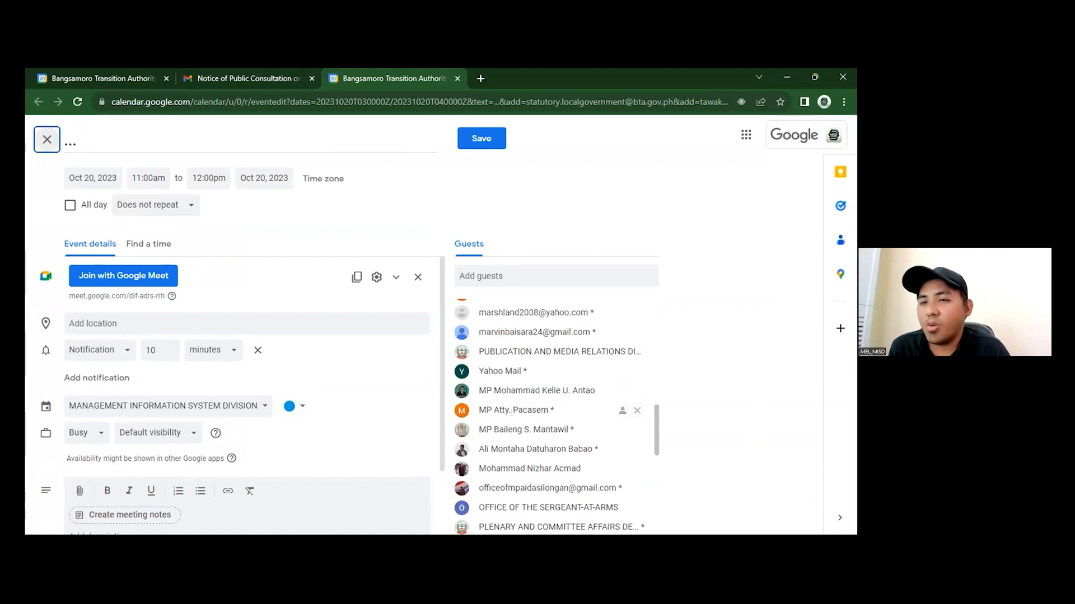
scroll(511, 412, up, 6)
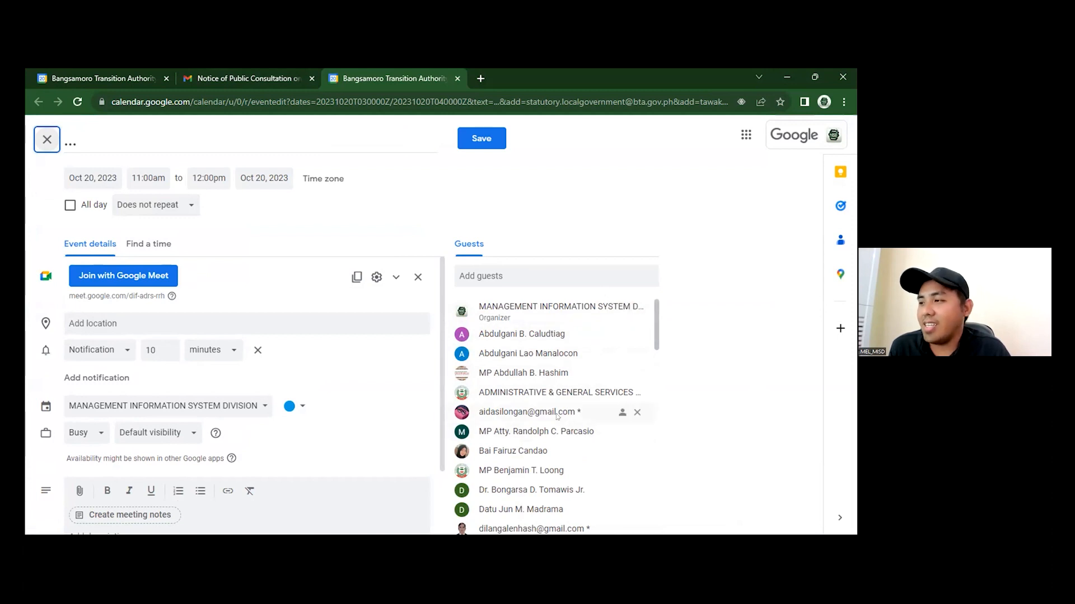
scroll(557, 416, down, 10)
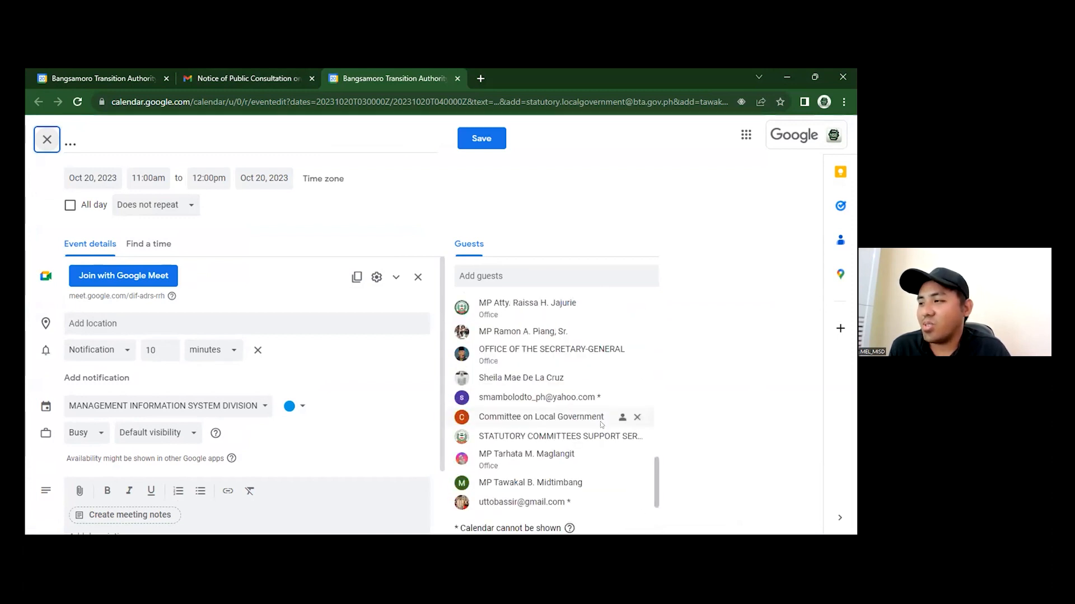
scroll(560, 426, up, 10)
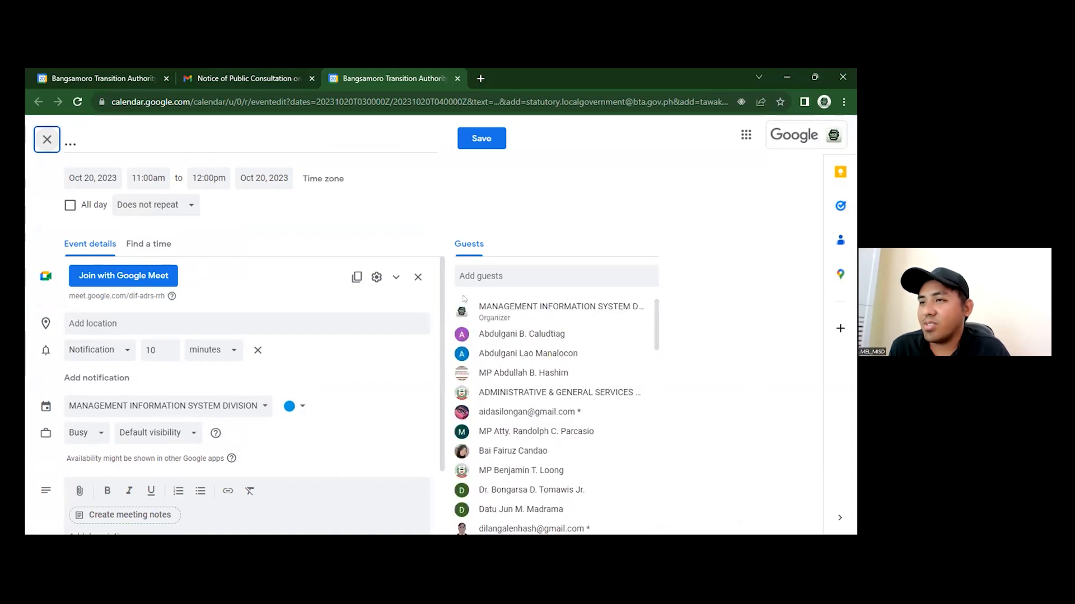
Abandon the unsaved event and close its browser tab to return to the Gmail message.
click(48, 137)
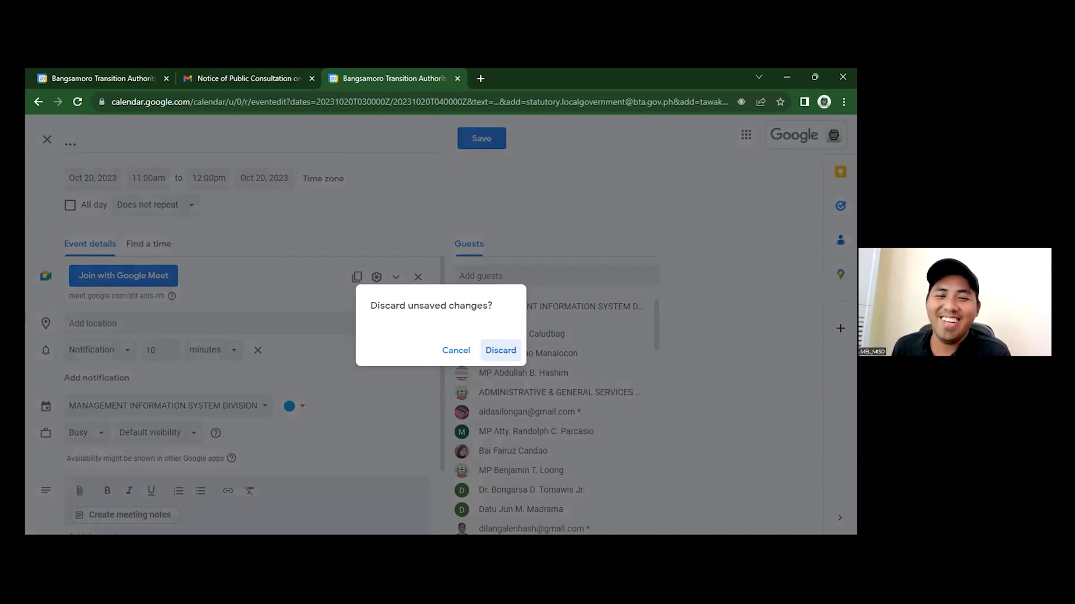
click(456, 79)
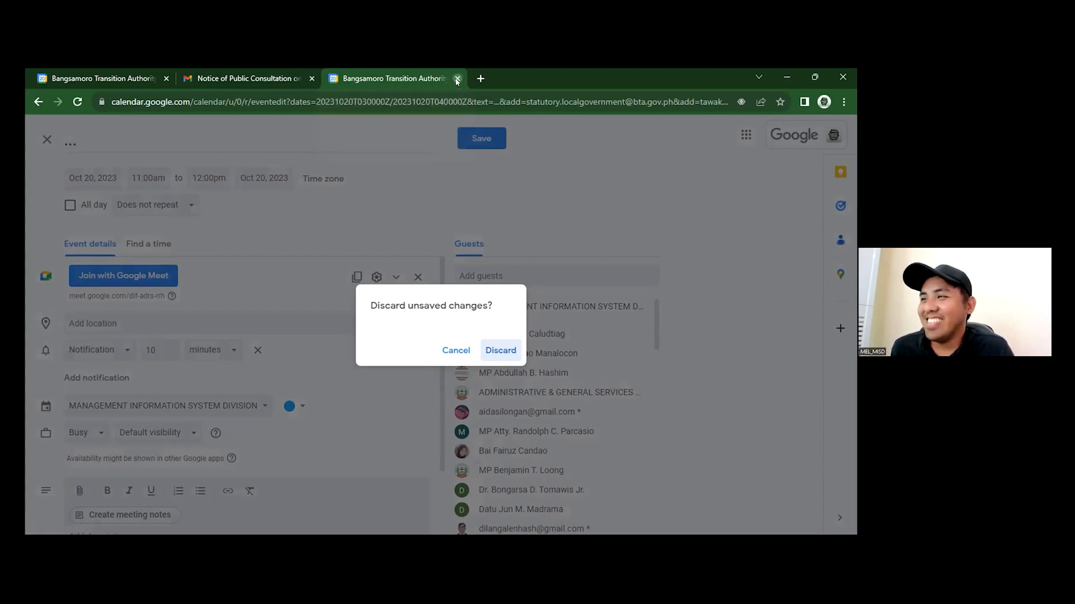
click(500, 172)
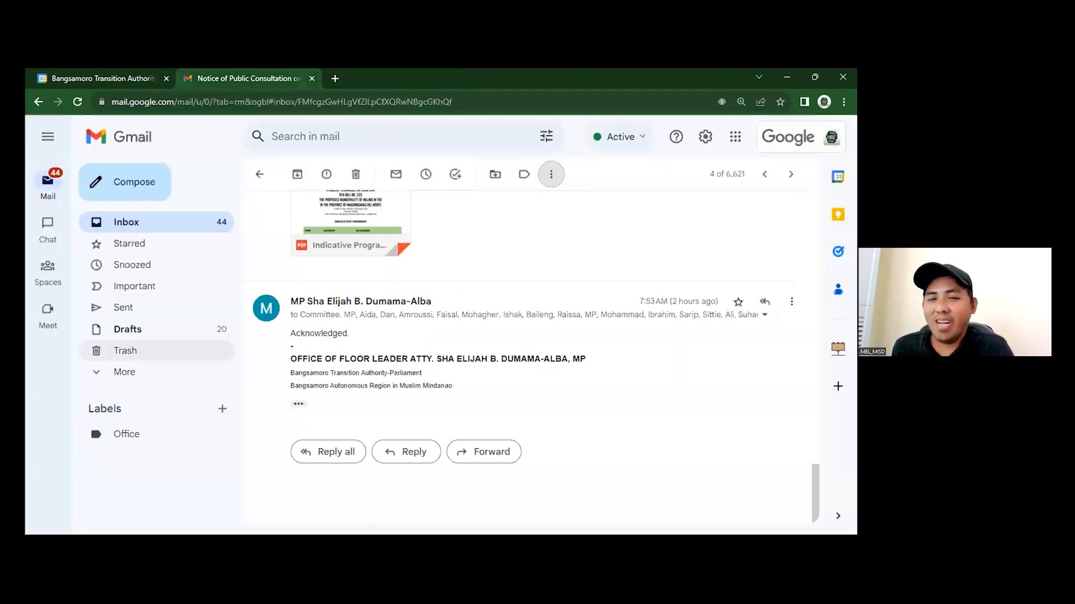